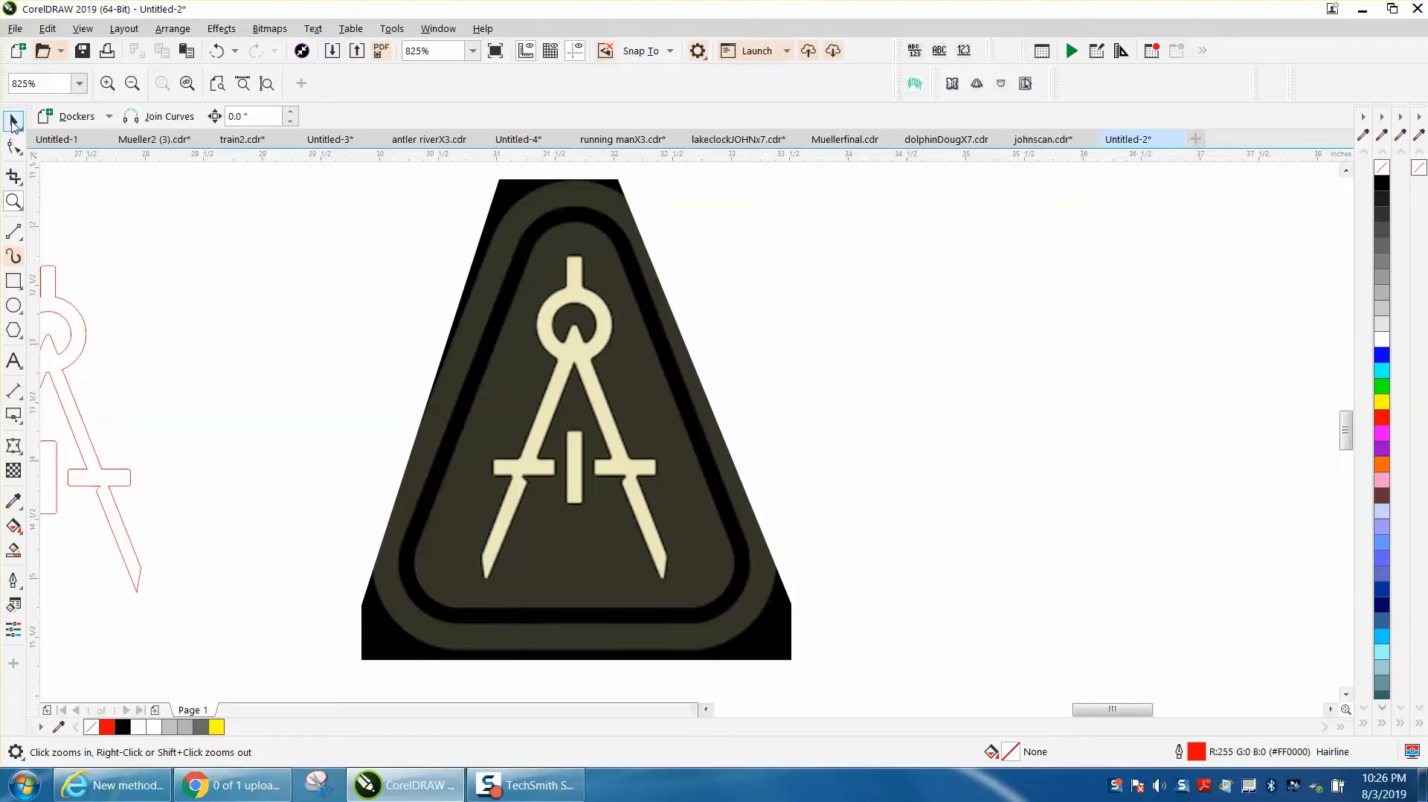
Step: Draw a three-sided polygon about 2.42 inches wide and 3.36 inches tall beside the triangular badge image
left_click(13, 120)
left_click(26, 341)
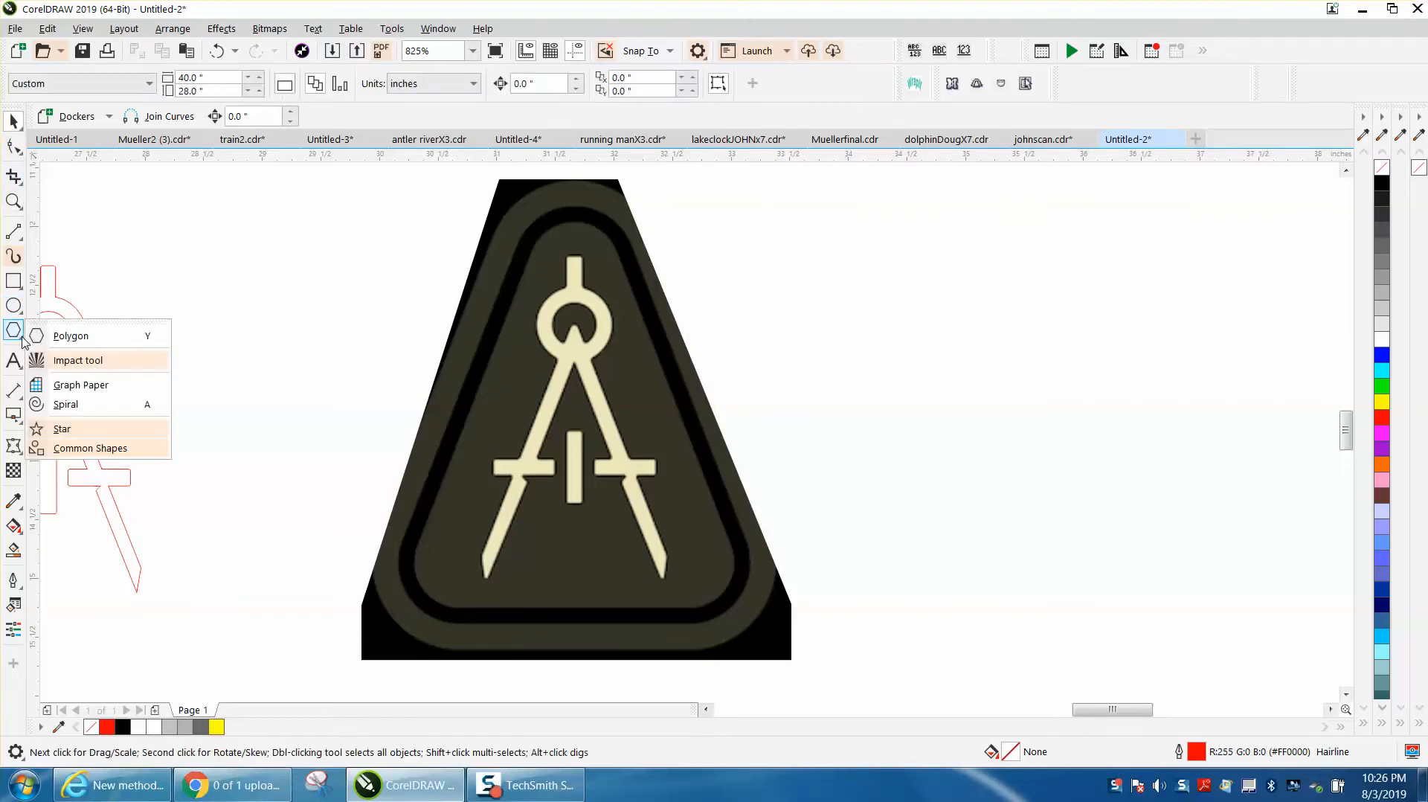
left_click(69, 333)
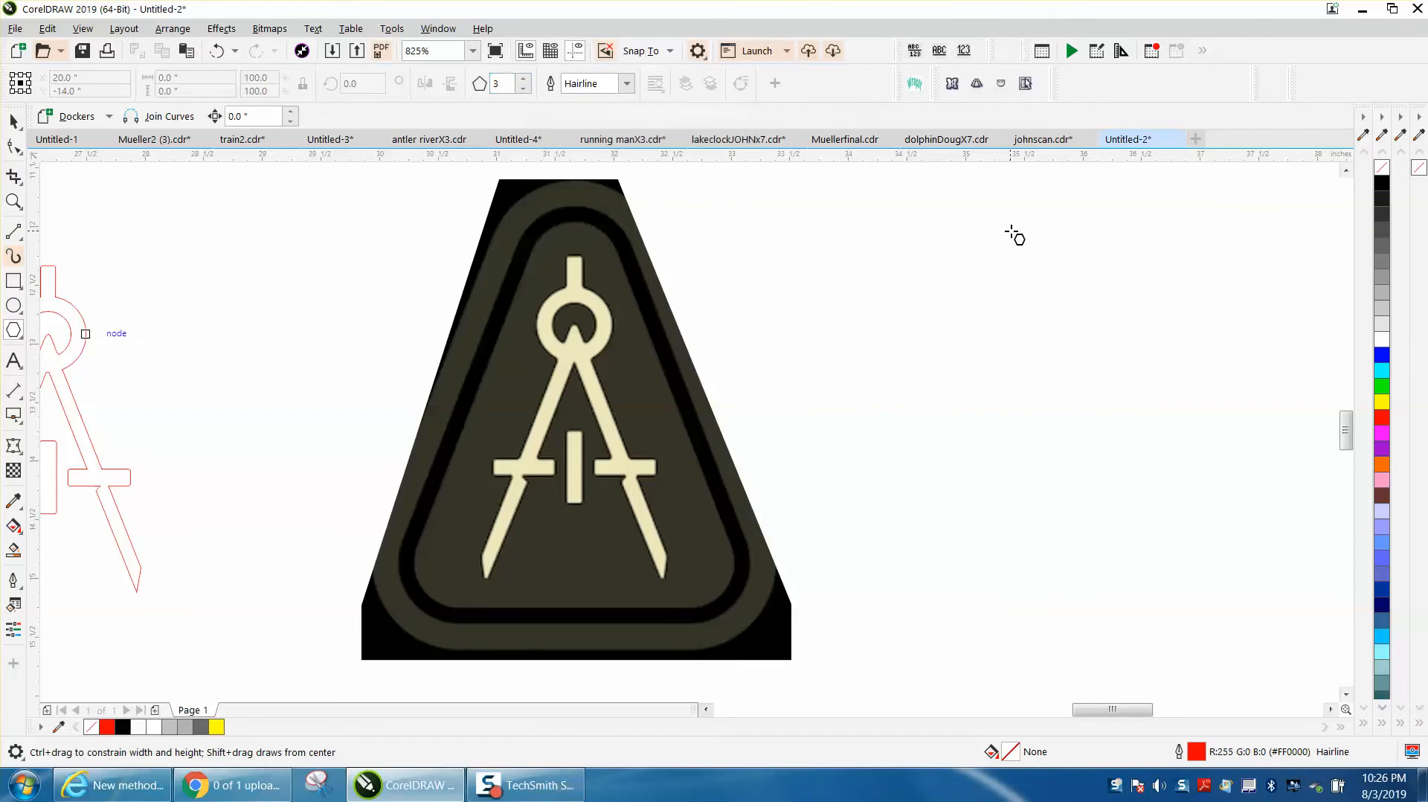
left_click_drag(1020, 209, 714, 608)
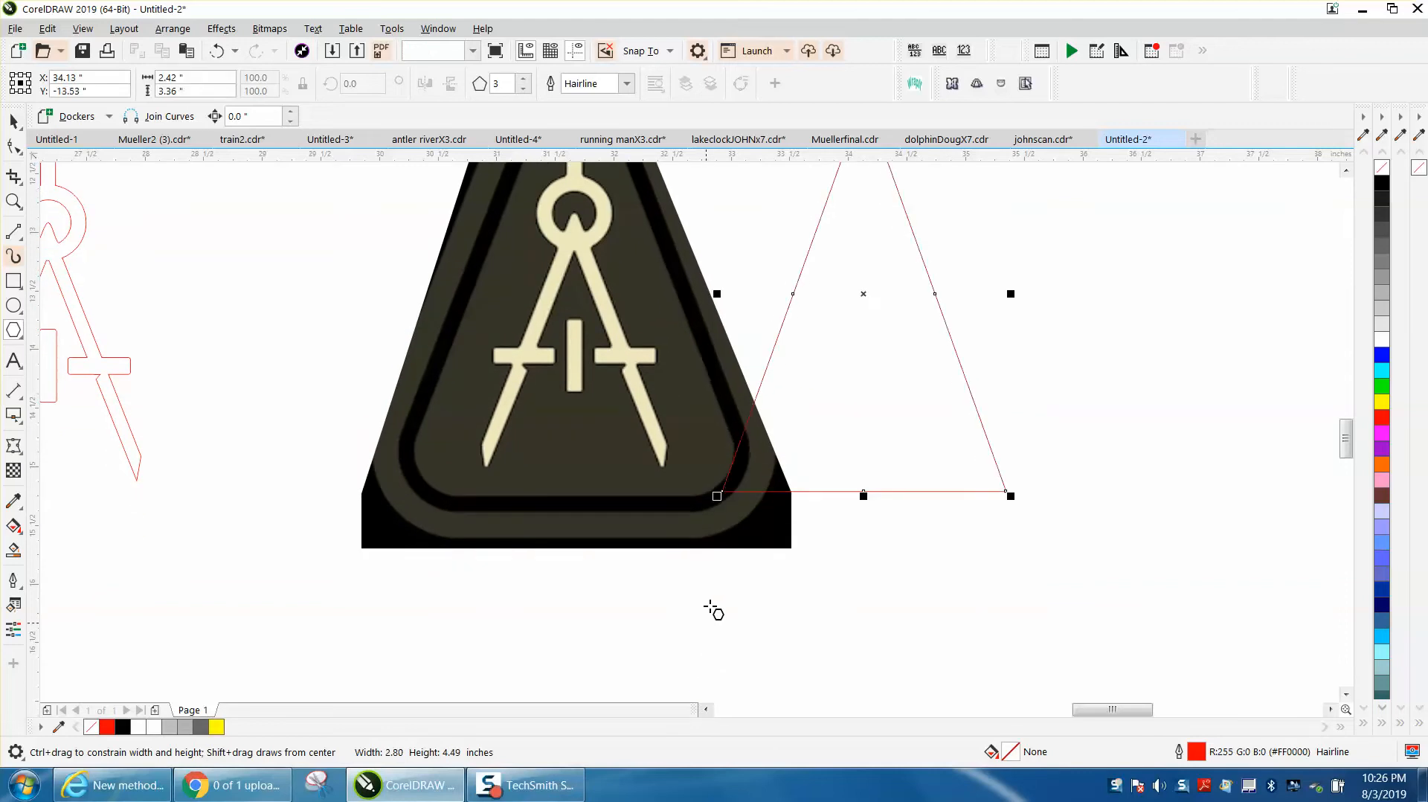
scroll(734, 563, "down", 3)
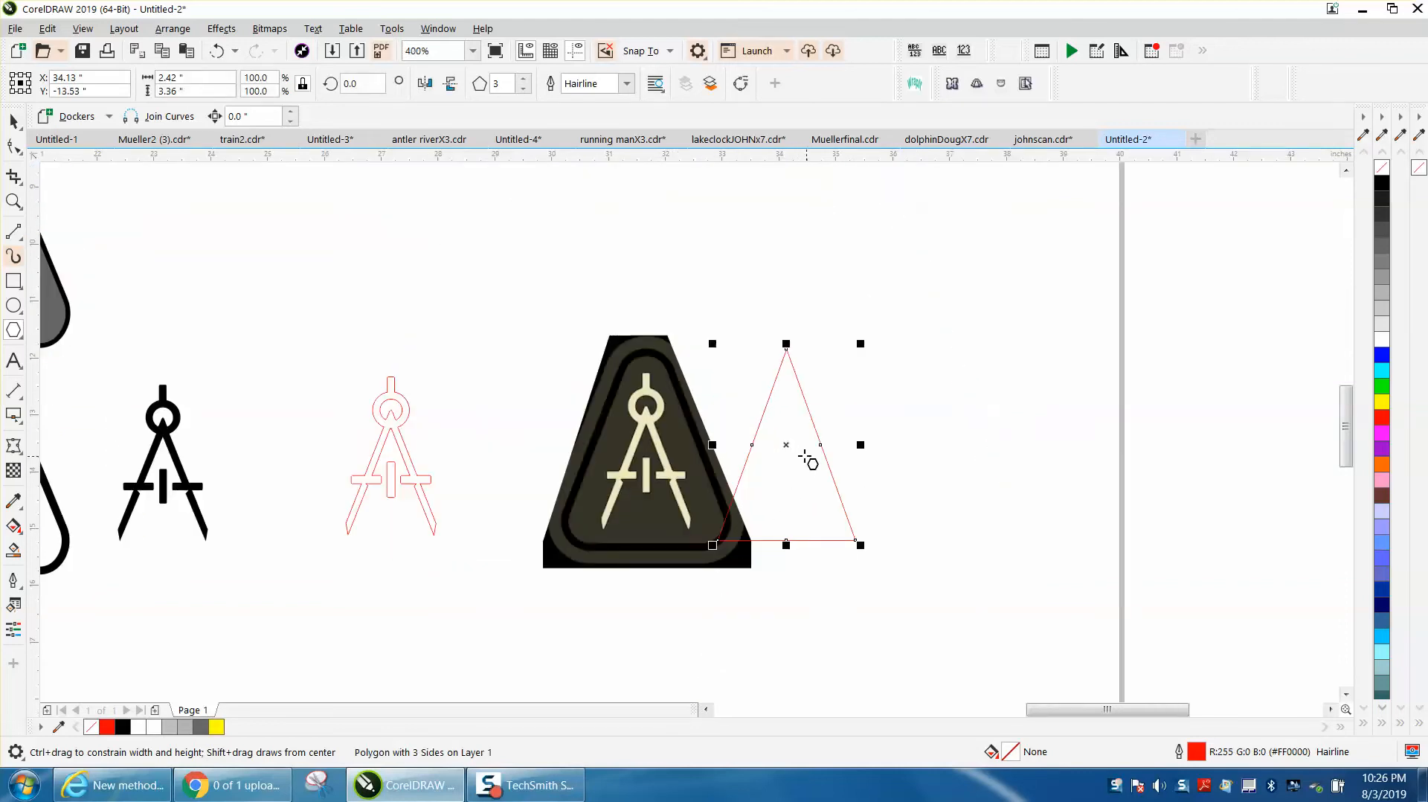
Step: Place the triangle over the badge image and widen it to about 2.83 inches to match the badge's black border
left_click(14, 120)
left_click_drag(793, 445, 667, 439)
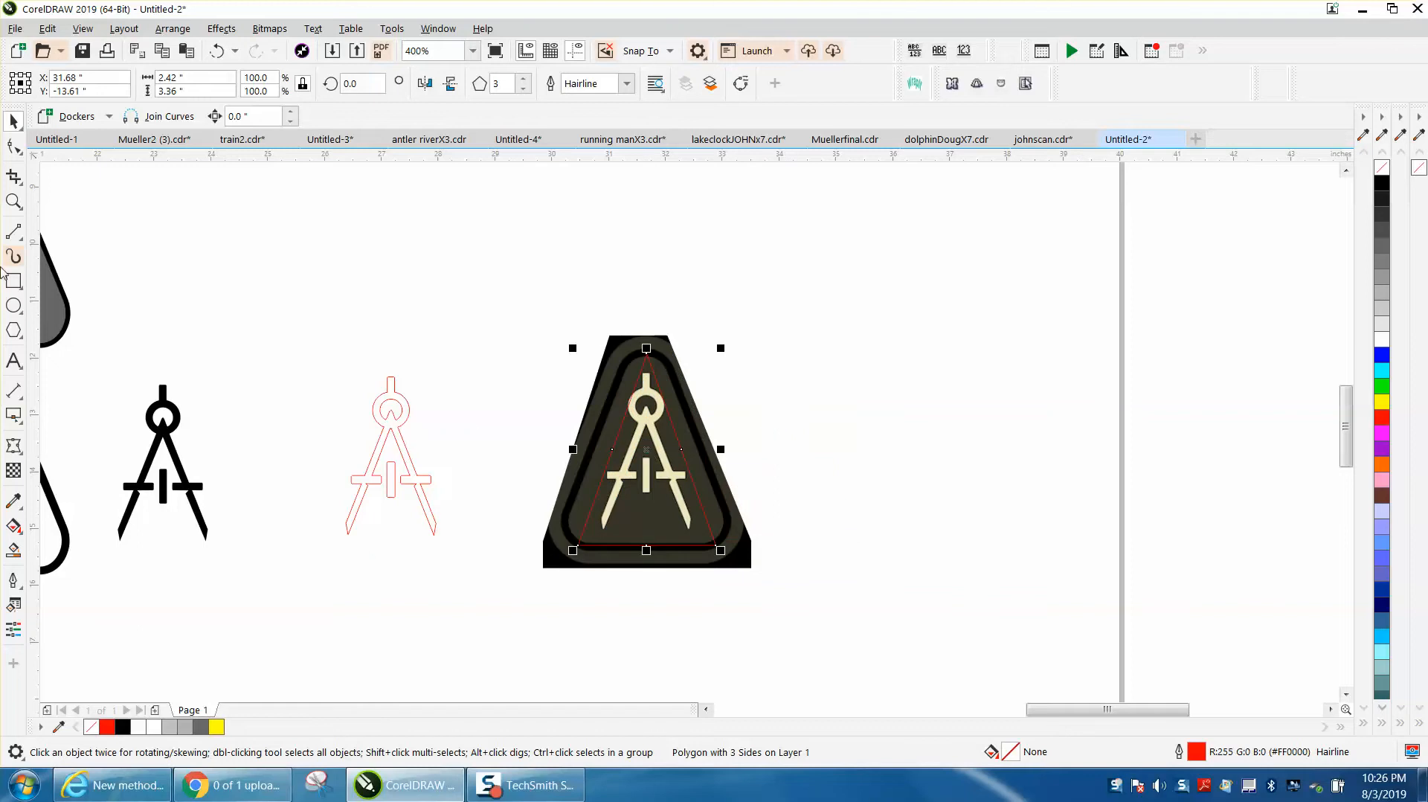
left_click(13, 201)
left_click_drag(482, 294, 982, 694)
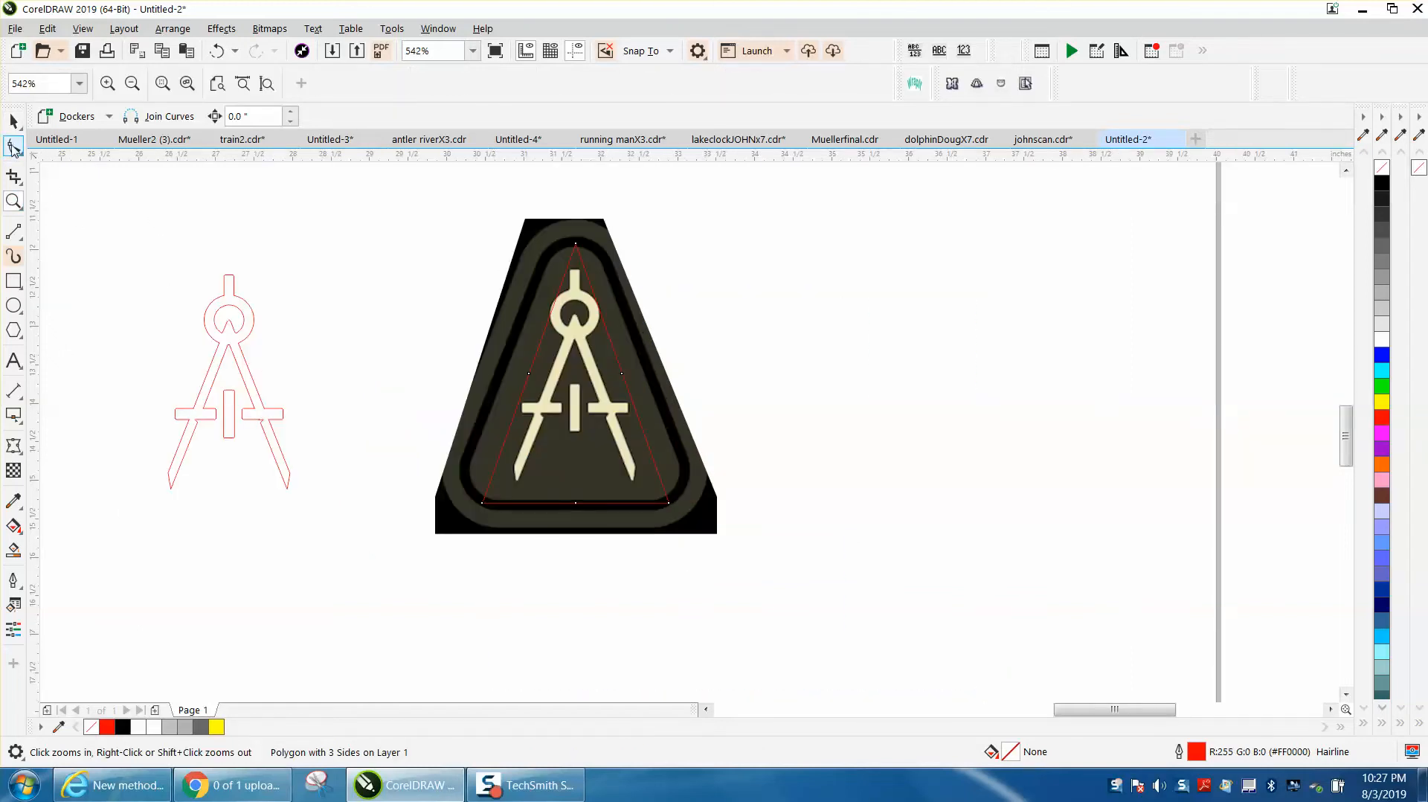
left_click(14, 121)
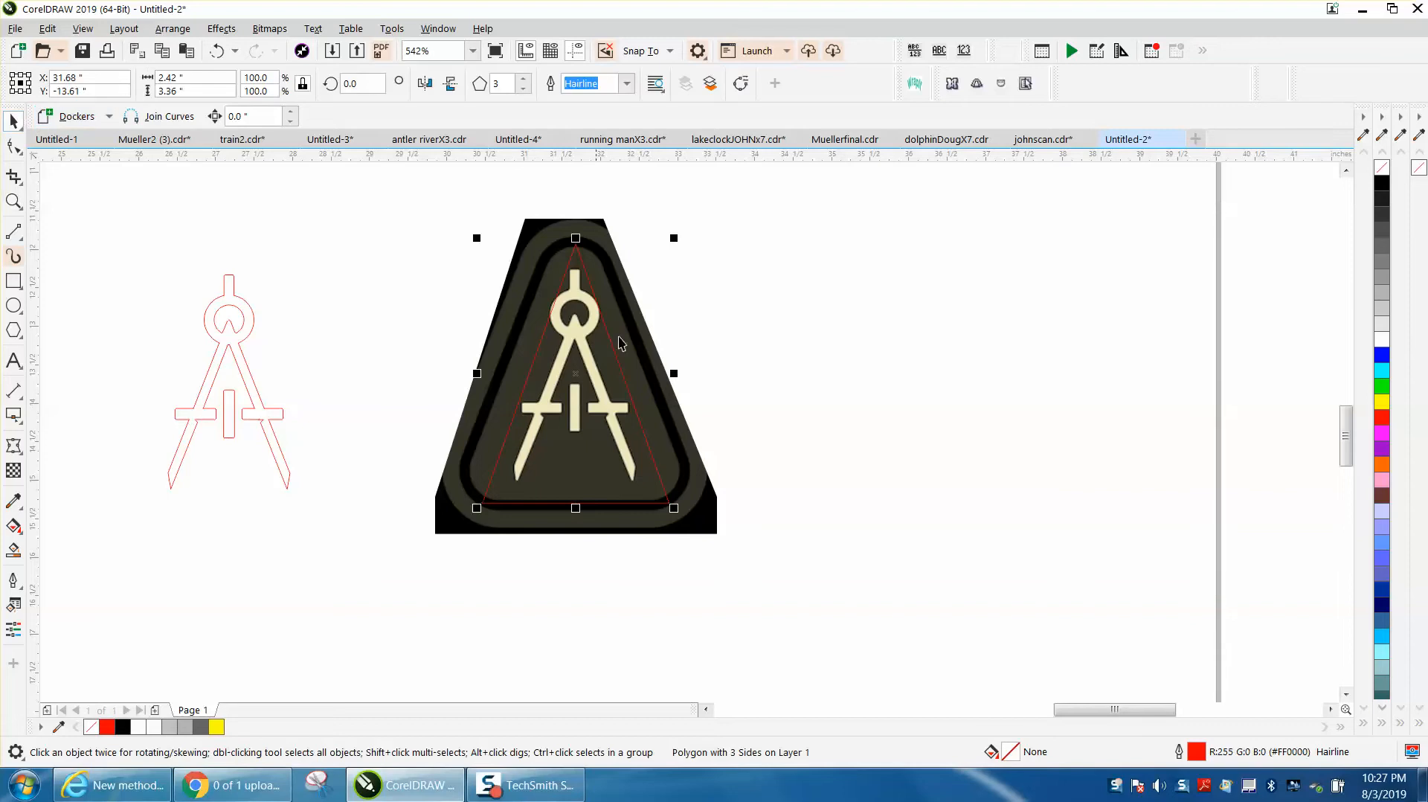
left_click_drag(679, 374, 709, 374)
left_click_drag(592, 373, 579, 367)
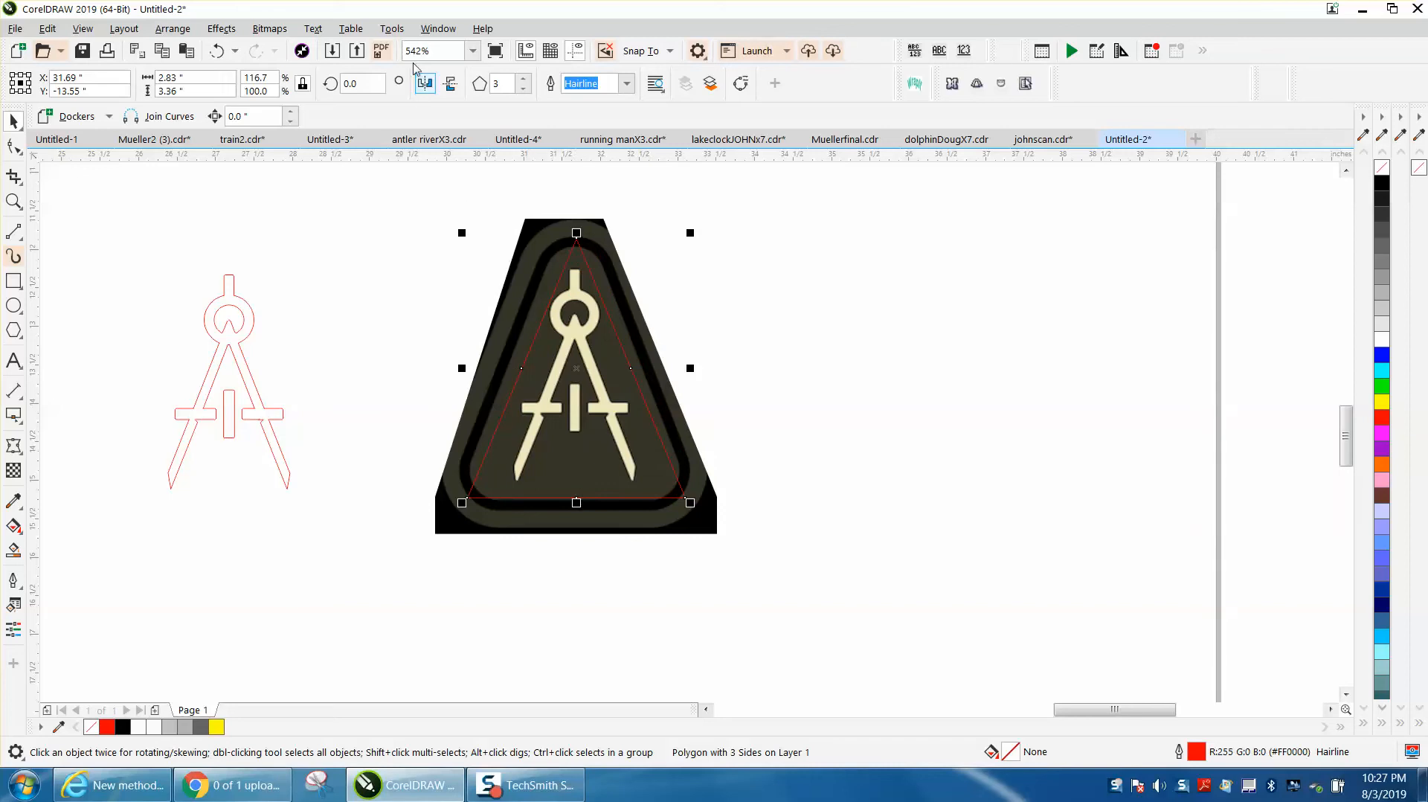
Step: Show the Corners docker for rounding the triangle
left_click(438, 28)
mouse_move(469, 262)
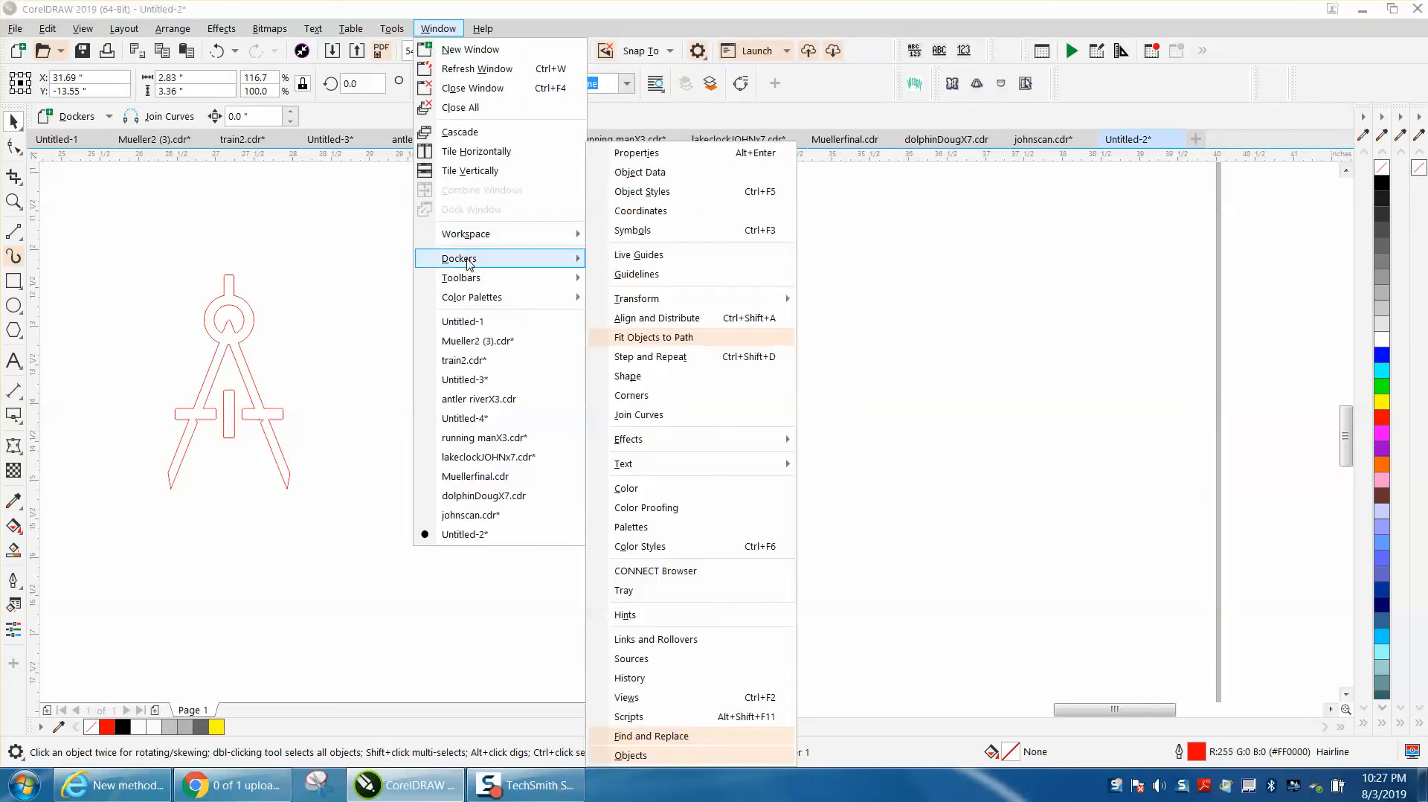
left_click(646, 396)
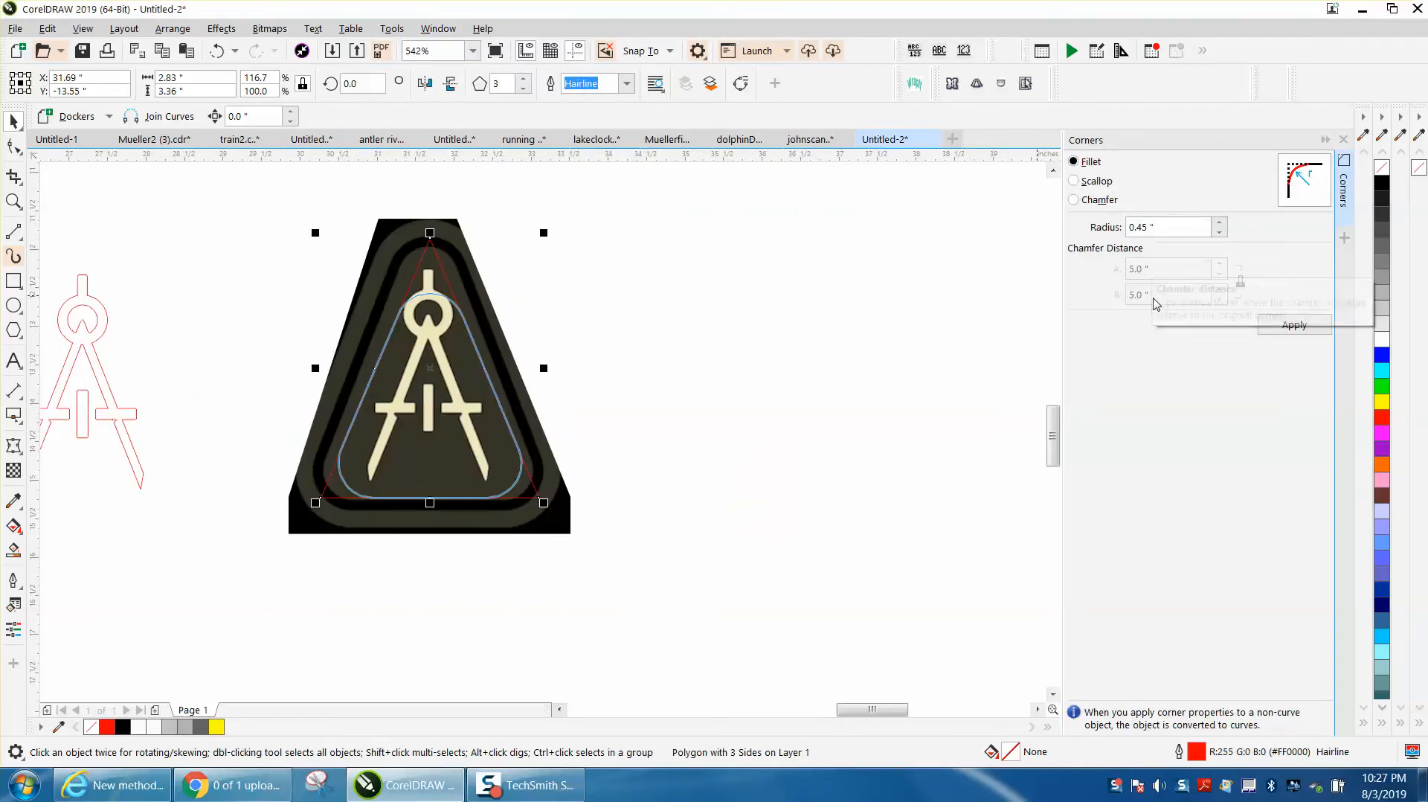
Step: Try filleting the triangle's corners with a 0.45-inch radius and stretching it to about 2.67 by 3.3 inches over the badge
left_click(1277, 328)
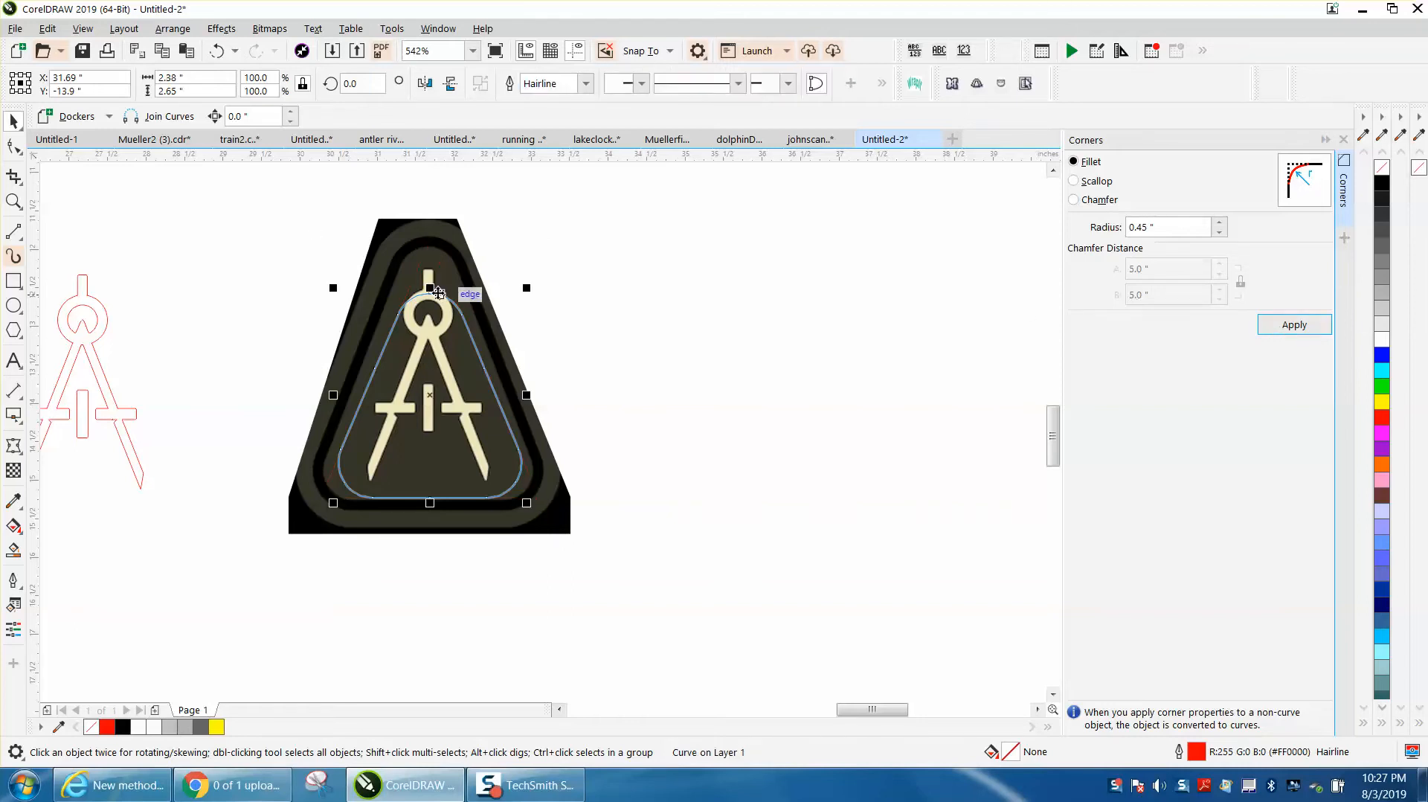
left_click_drag(429, 290, 429, 238)
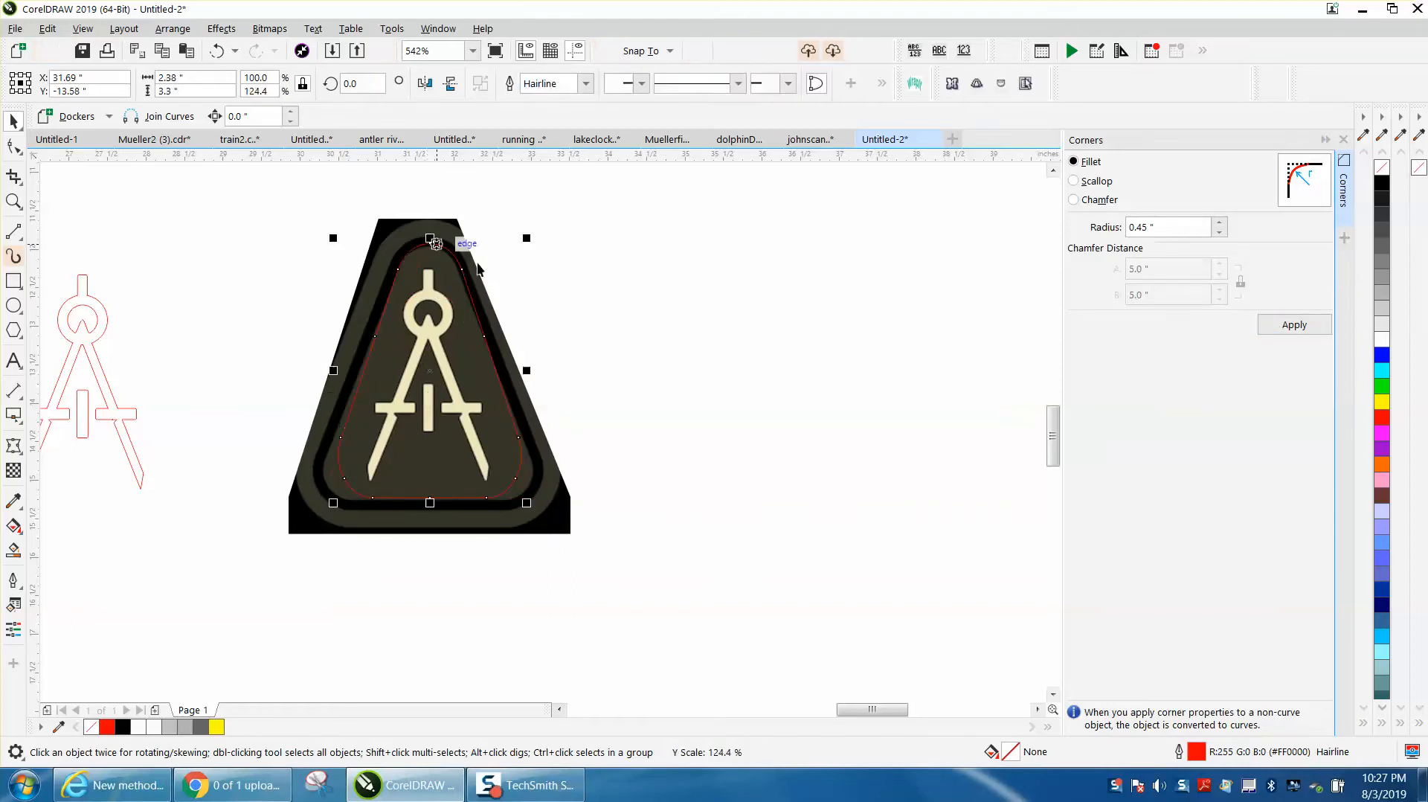
left_click_drag(528, 369, 549, 370)
left_click_drag(440, 374, 429, 379)
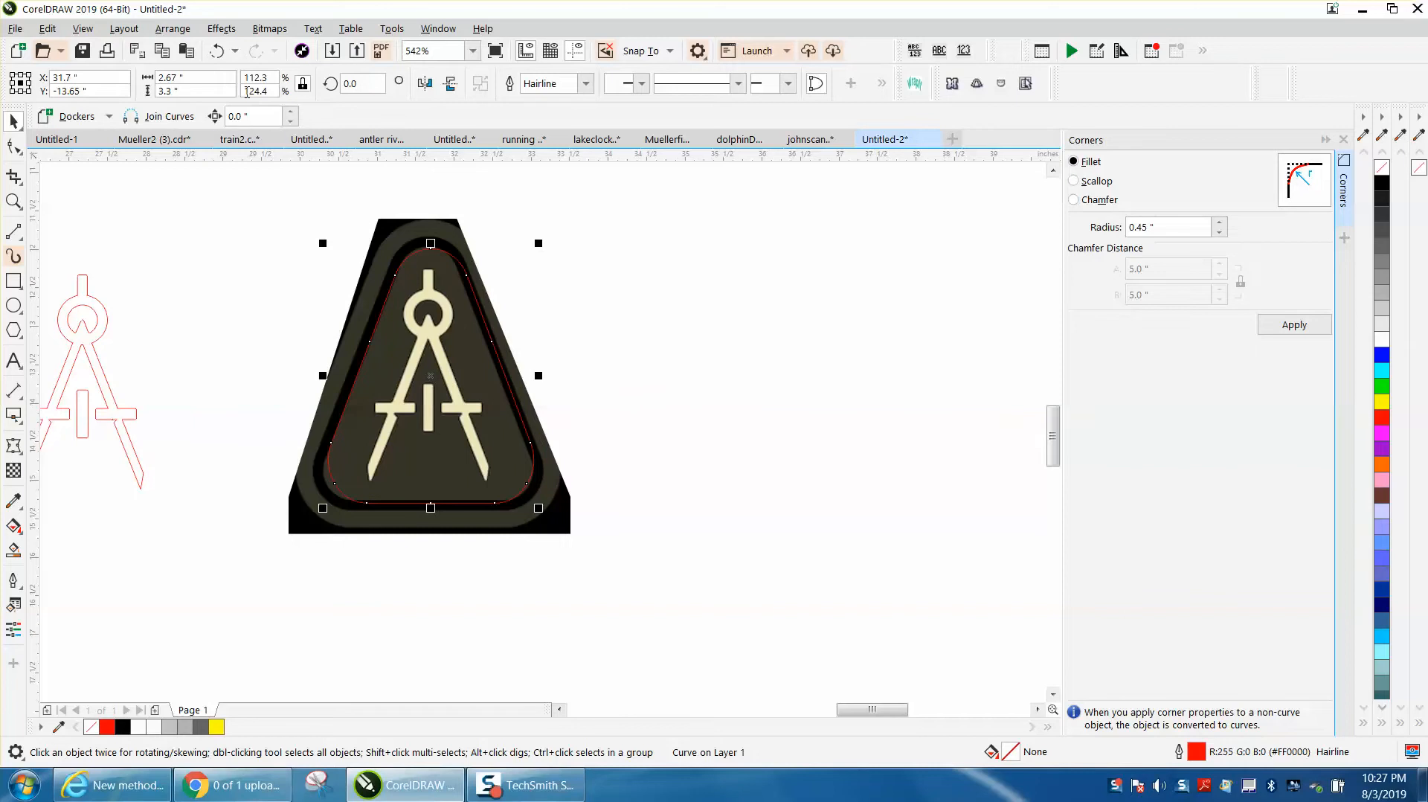
Step: Undo the 0.45-inch fillet along with the resizing and repositioning of the rounded triangle
left_click(217, 64)
left_click(217, 64)
left_click(217, 64)
left_click(217, 64)
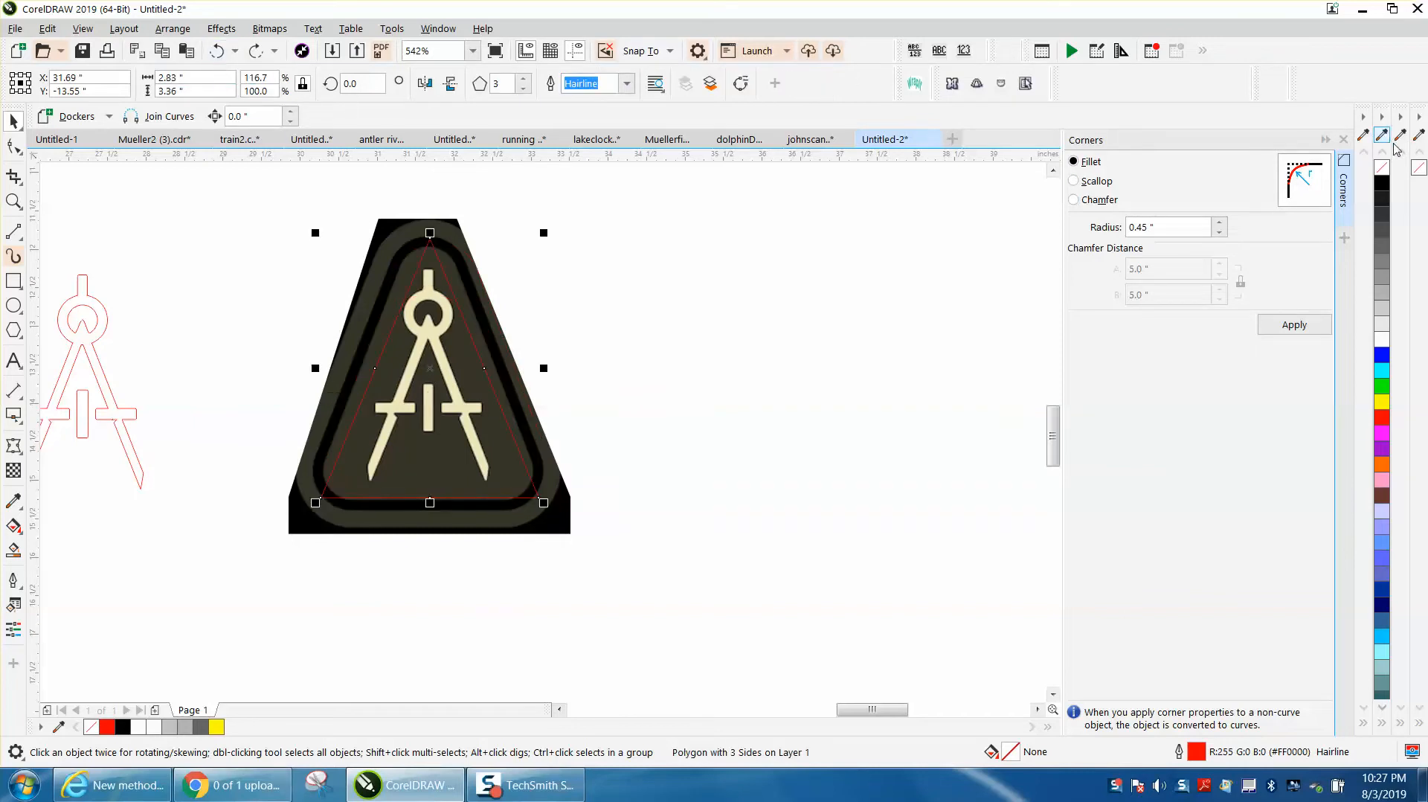
Step: Try a 0.5-inch corner fillet on the triangle, stretch it to about 3.34 inches tall, and undo both changes
left_click(1167, 227)
key("BackSpace")
type(".5")
key("Return")
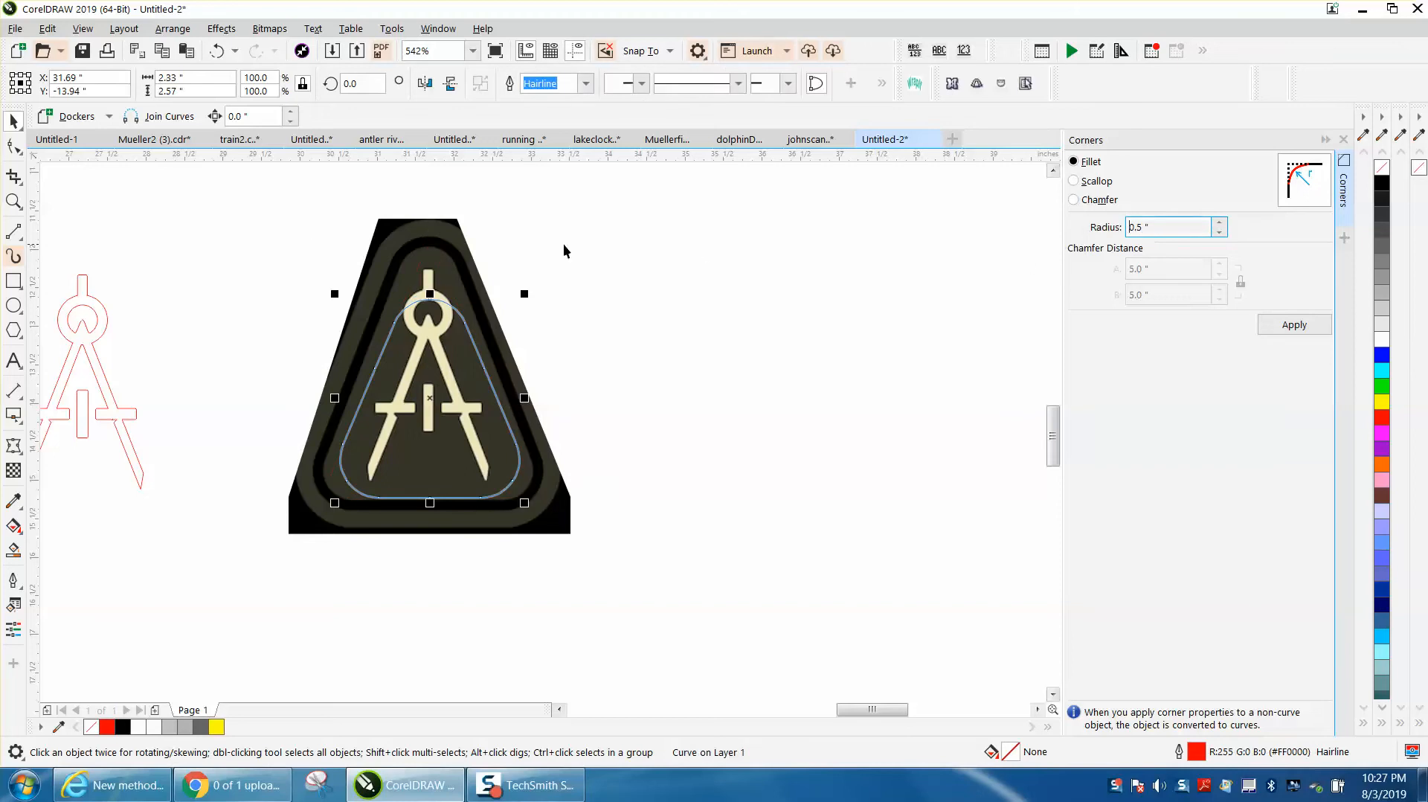
left_click_drag(435, 299, 435, 236)
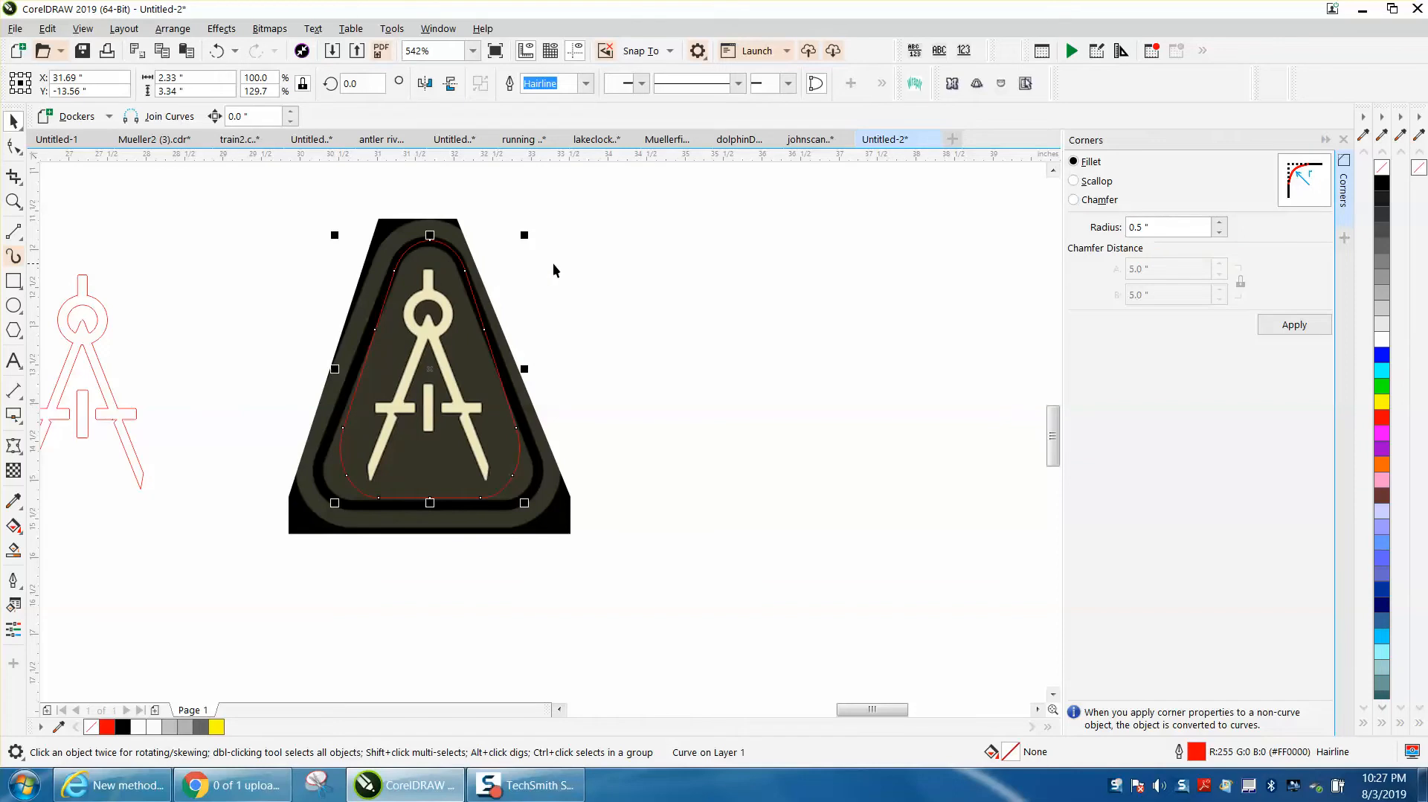
left_click(217, 50)
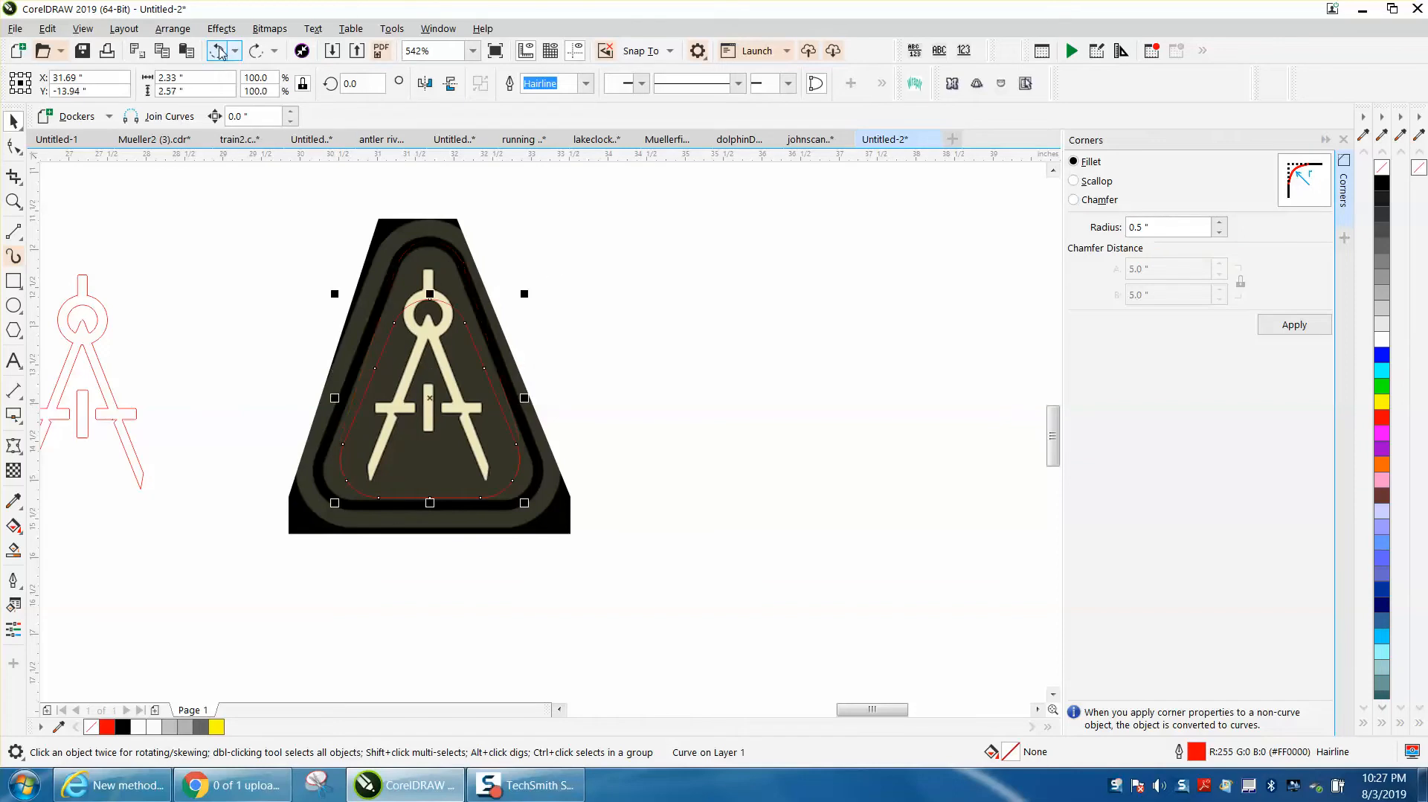
left_click(217, 51)
Step: Set the corner radius to 0.3 inch and apply the fillet to the triangle
left_click_drag(1165, 227, 1086, 225)
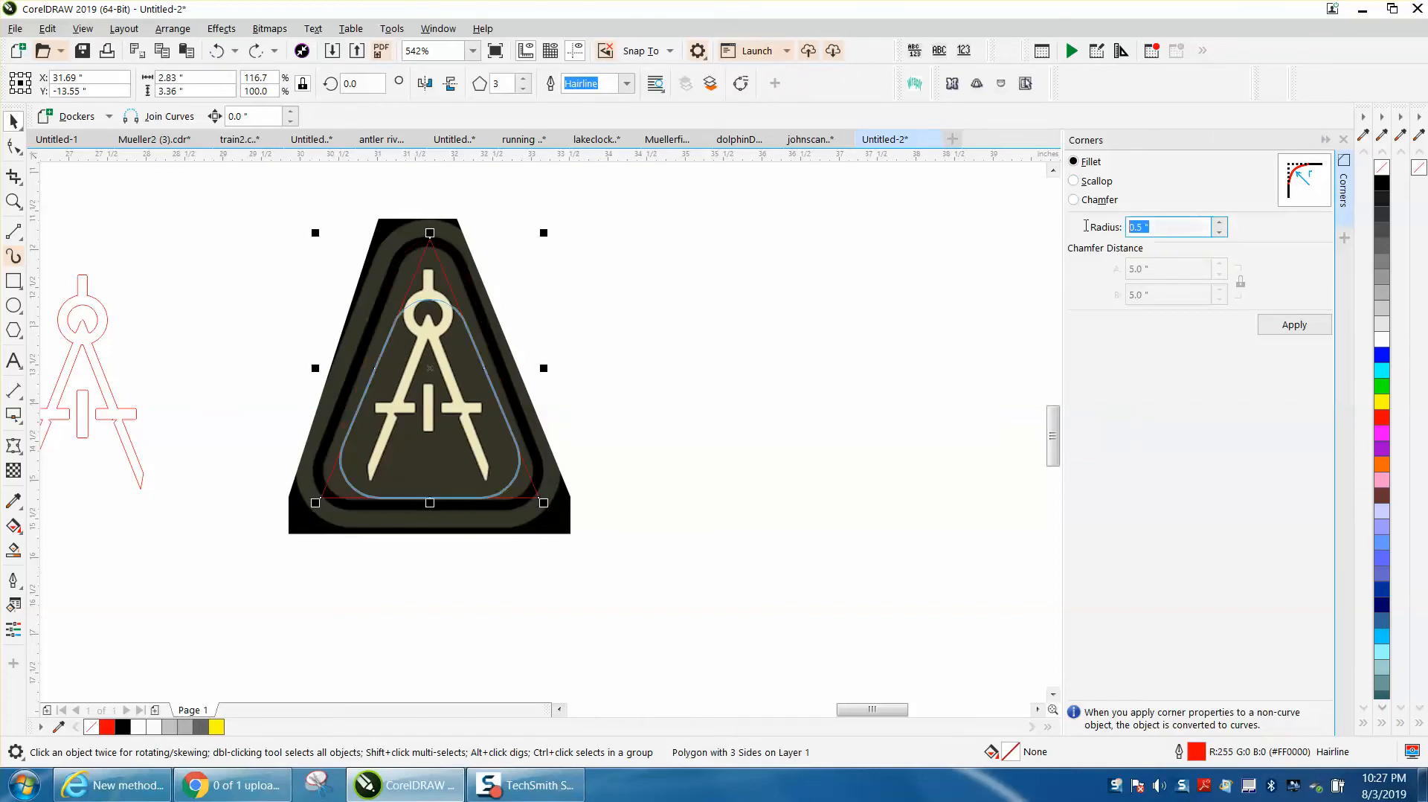
type(".3")
left_click(610, 318)
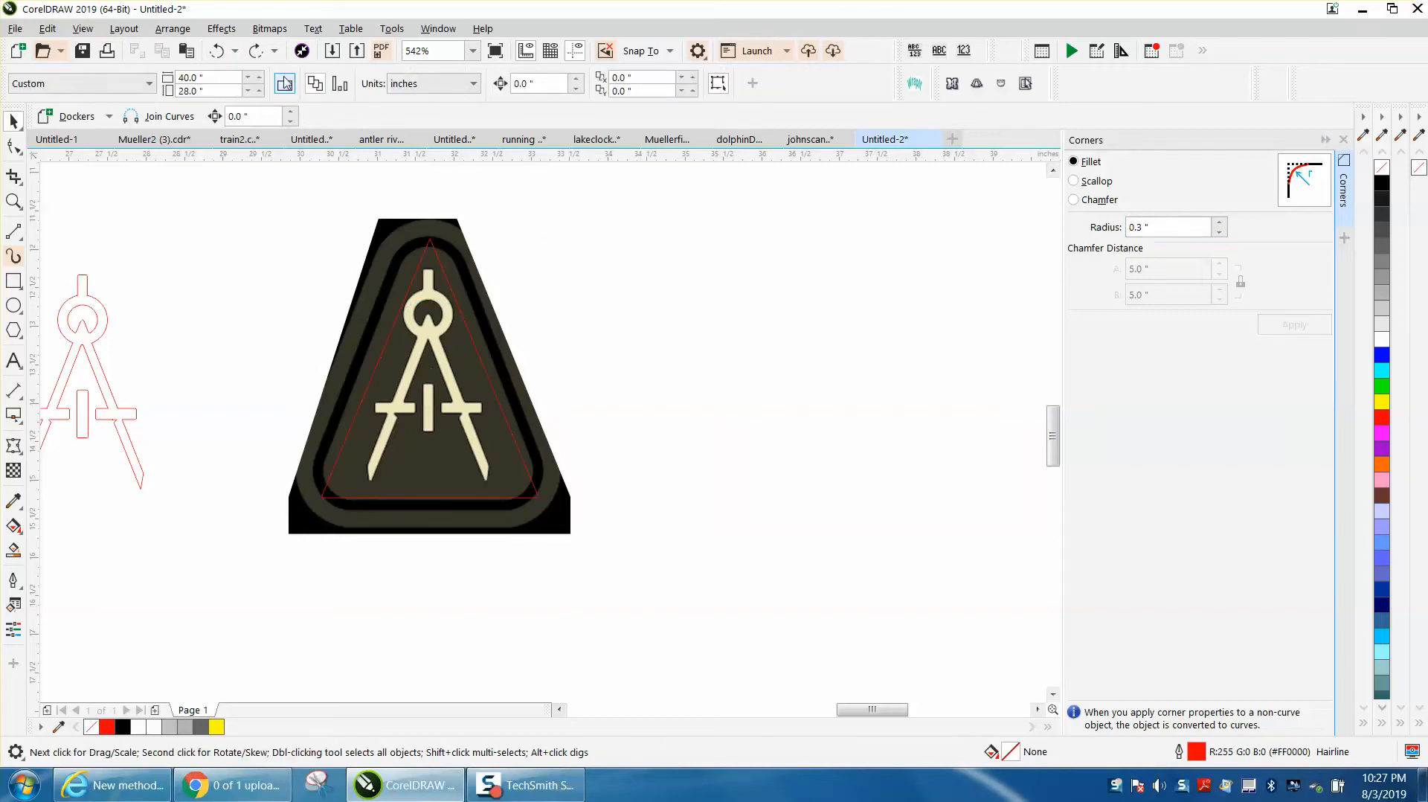
left_click(217, 50)
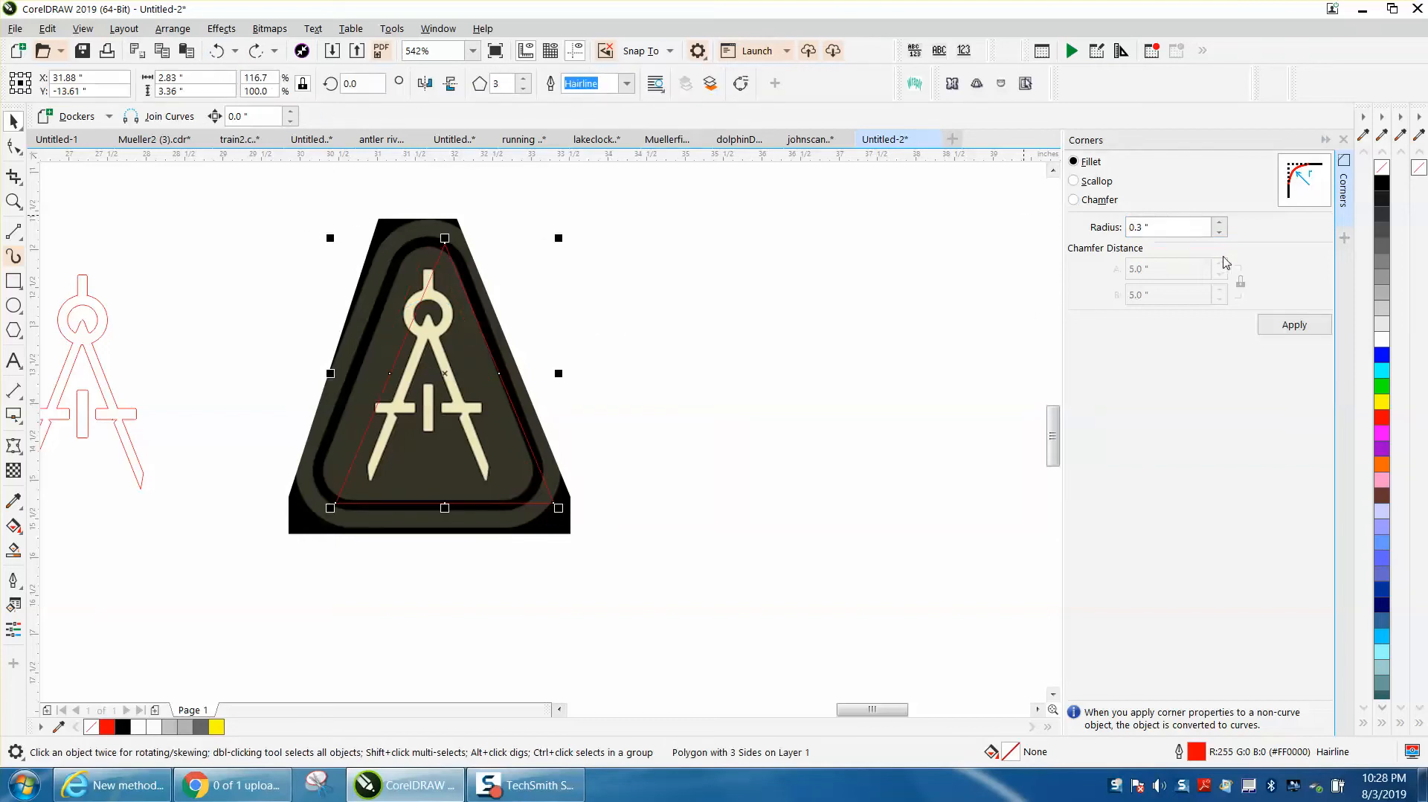
left_click(1294, 324)
Step: Stretch the rounded triangle to about 3.06 by 3.38 inches and position it along the badge's black border
left_click_drag(444, 278, 444, 216)
left_click(455, 287)
left_click_drag(339, 362, 301, 362)
left_click_drag(426, 510, 424, 483)
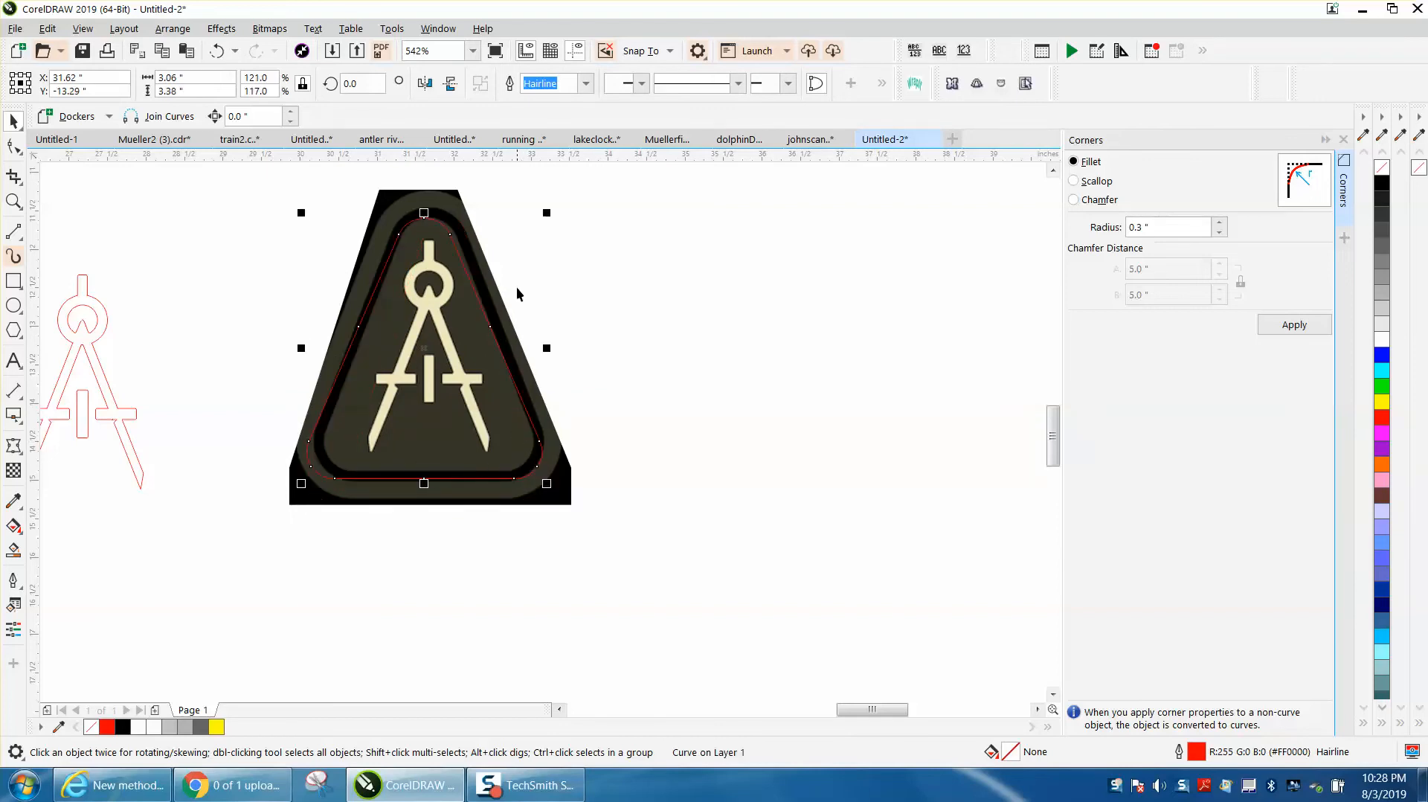
left_click_drag(427, 217, 431, 212)
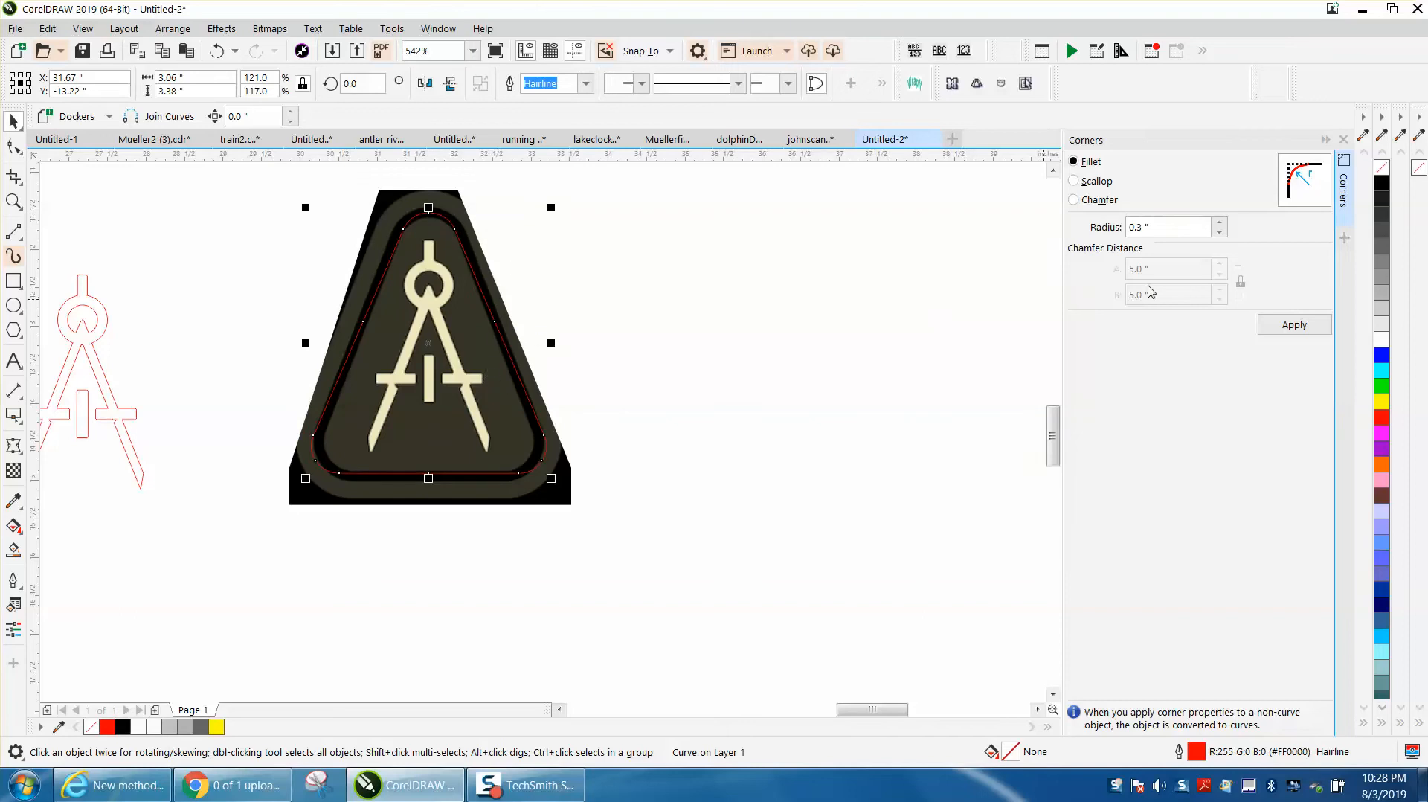
Step: Undo the 0.3-inch fillet with its resizing, and fillet the triangle's corners with a 0.35-inch radius instead
left_click(1132, 226)
type(".")
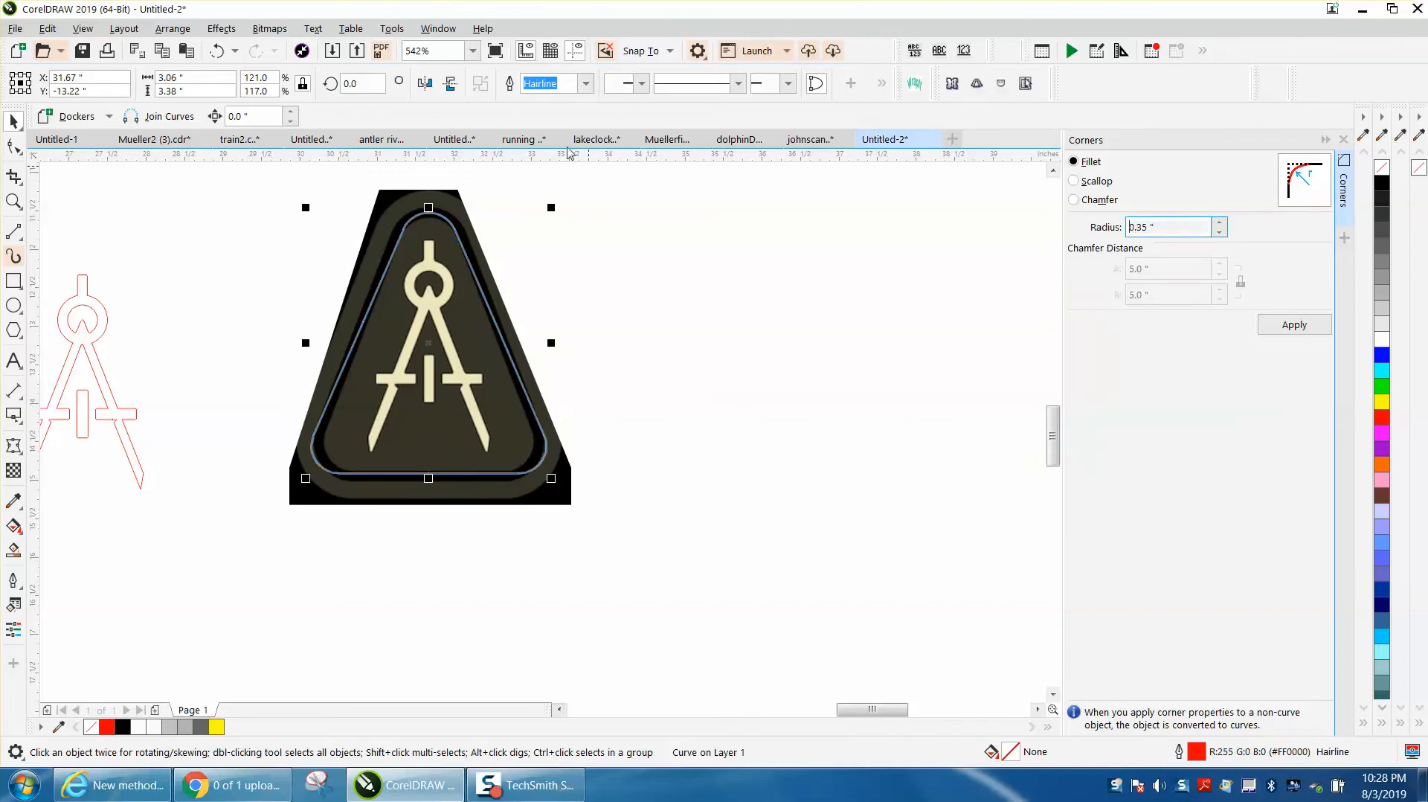
left_click(218, 52)
left_click(220, 52)
left_click(220, 52)
left_click(220, 52)
left_click(220, 52)
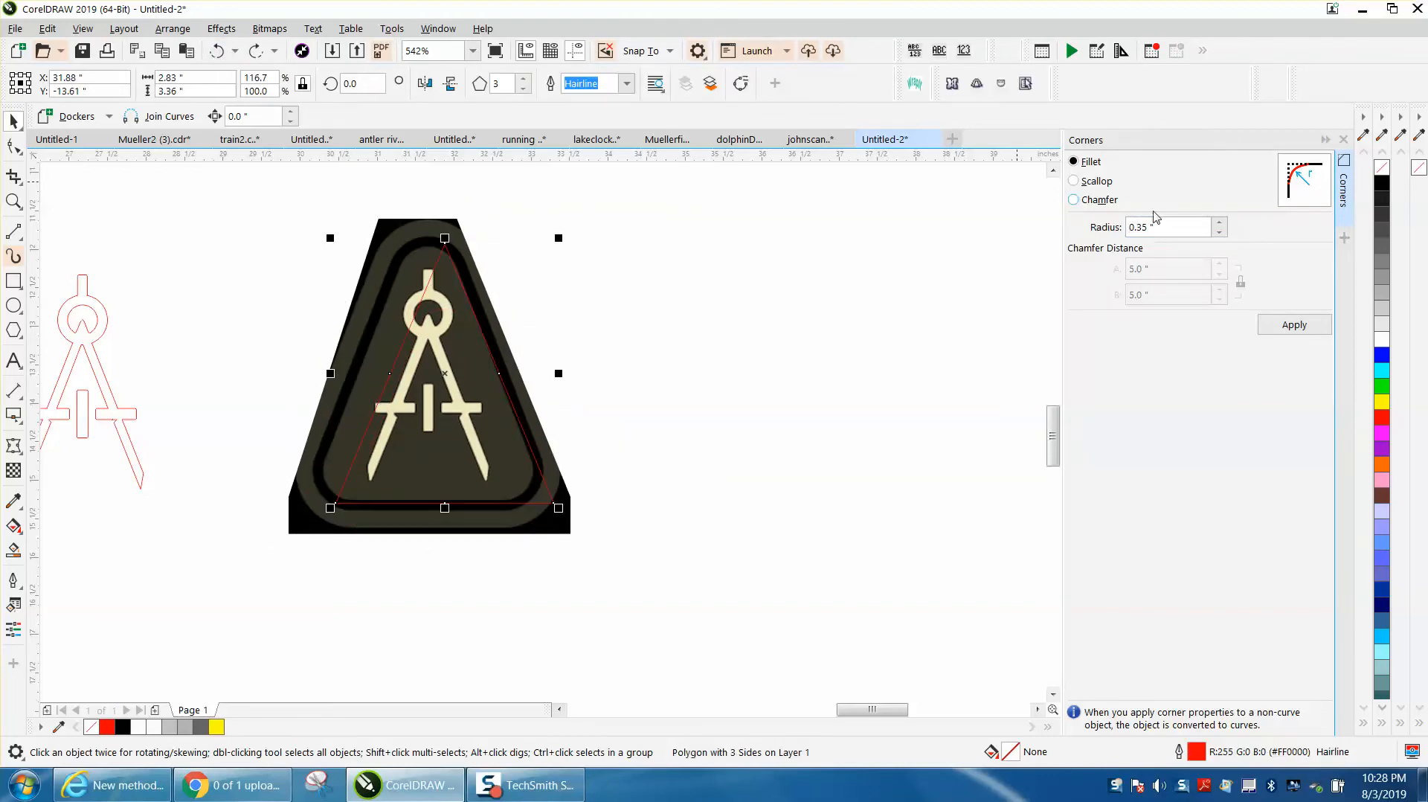
left_click(1298, 329)
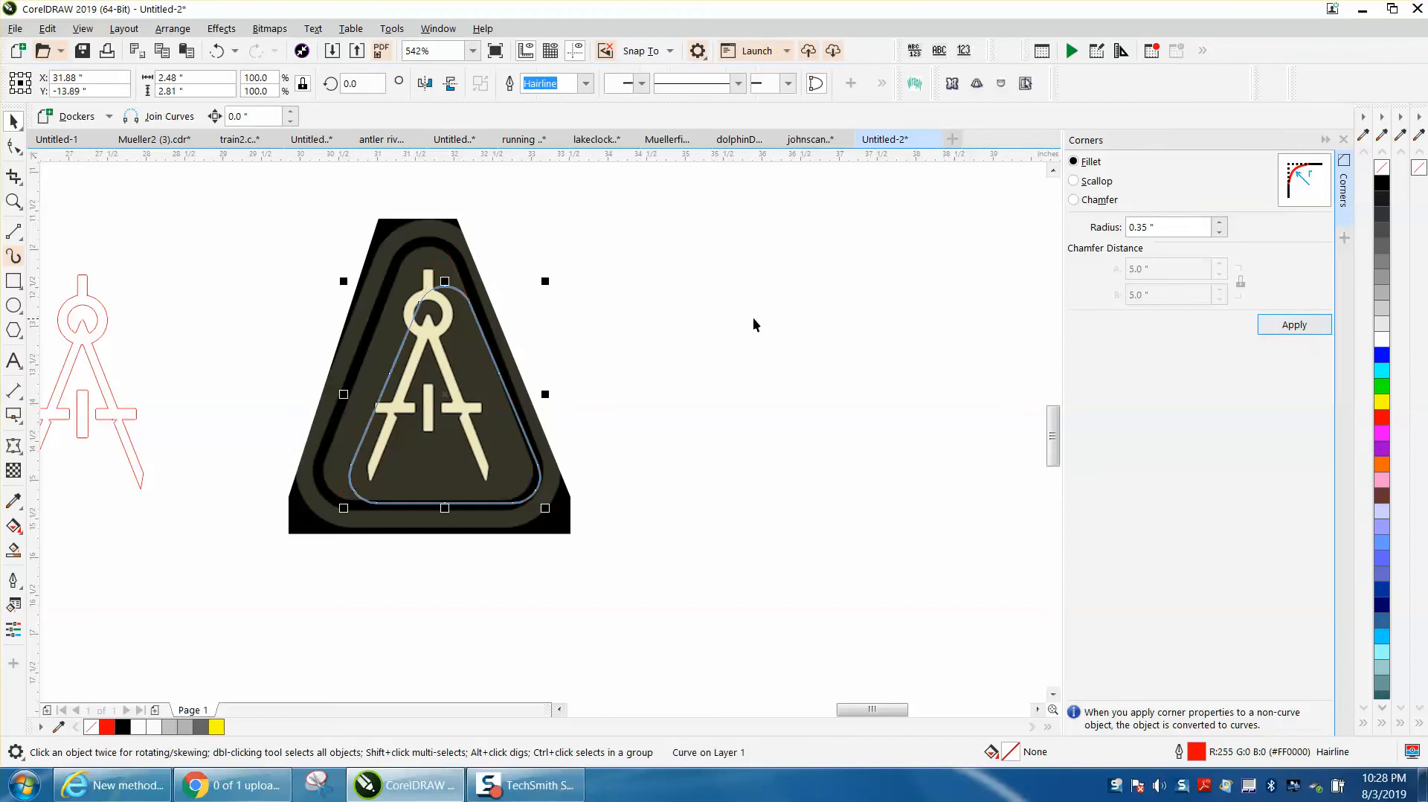
Step: Fit the rounded triangle over the badge's black border, stretching it to about 2.81 by 3.49 inches
left_click_drag(445, 397, 431, 358)
left_click_drag(430, 455, 442, 502)
left_click_drag(534, 369, 547, 369)
left_click_drag(429, 375, 429, 369)
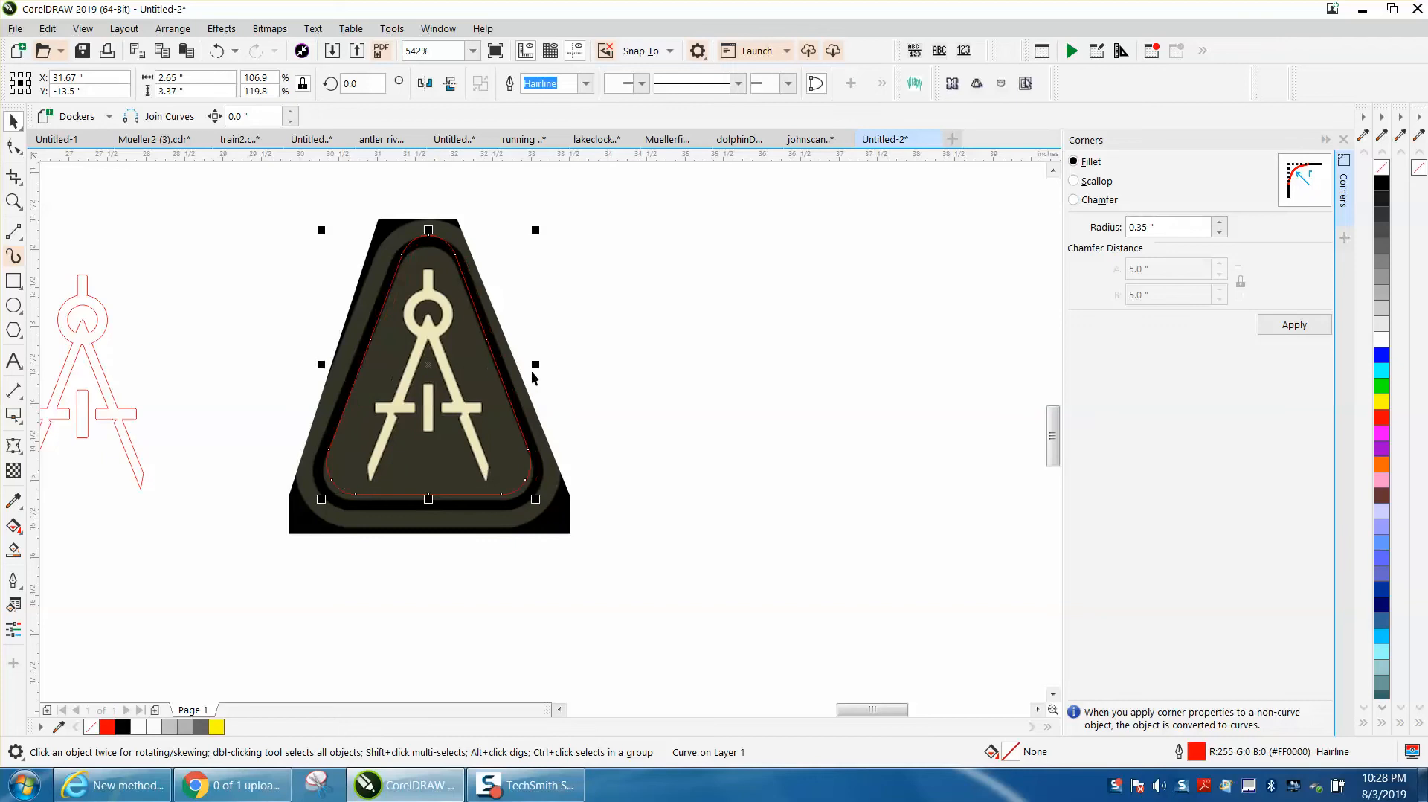
left_click_drag(430, 499, 429, 509)
left_click_drag(538, 368, 541, 369)
left_click_drag(319, 369, 315, 369)
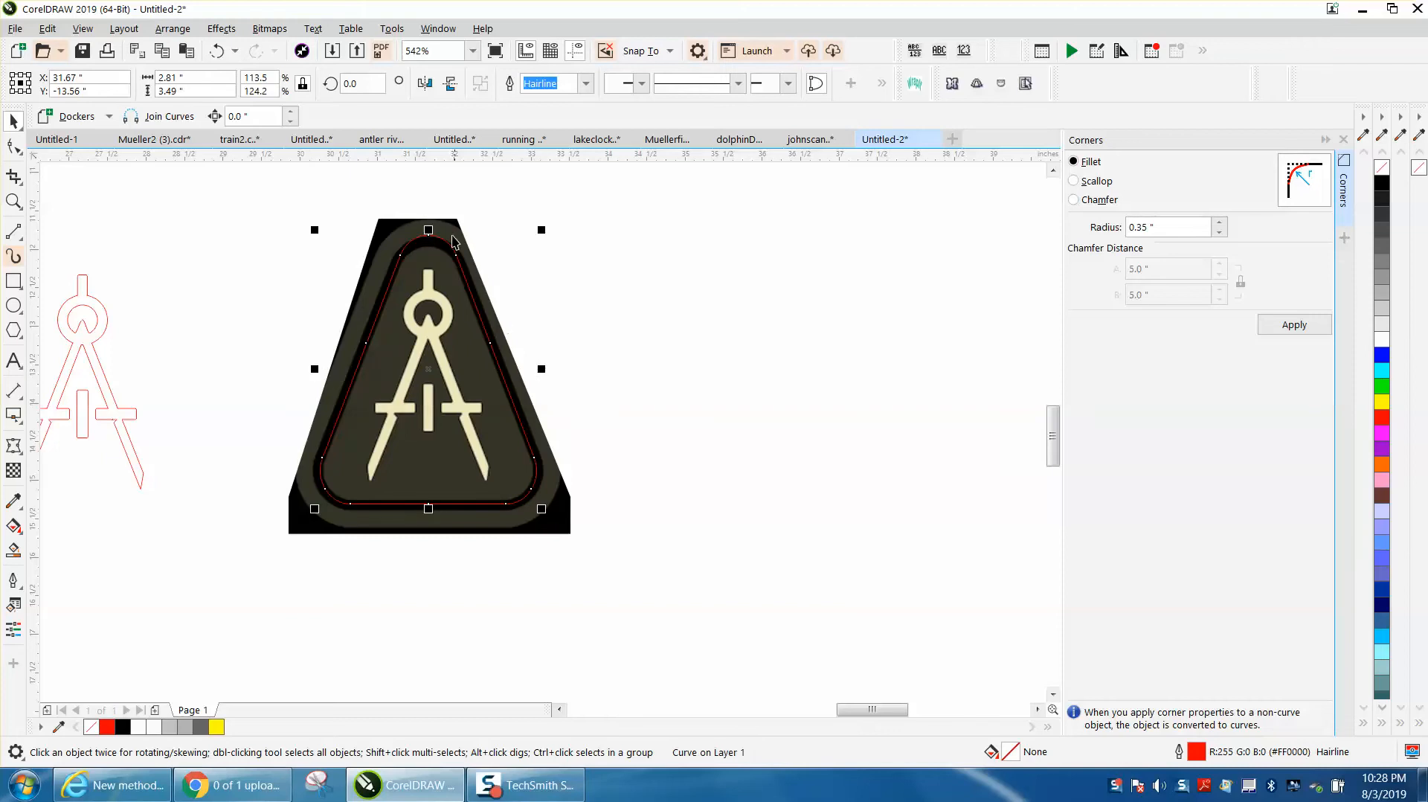
left_click_drag(429, 229, 428, 230)
Step: Move the rounded triangle beside the badge image and give it a 10 pt black outline
left_click_drag(430, 370, 719, 364)
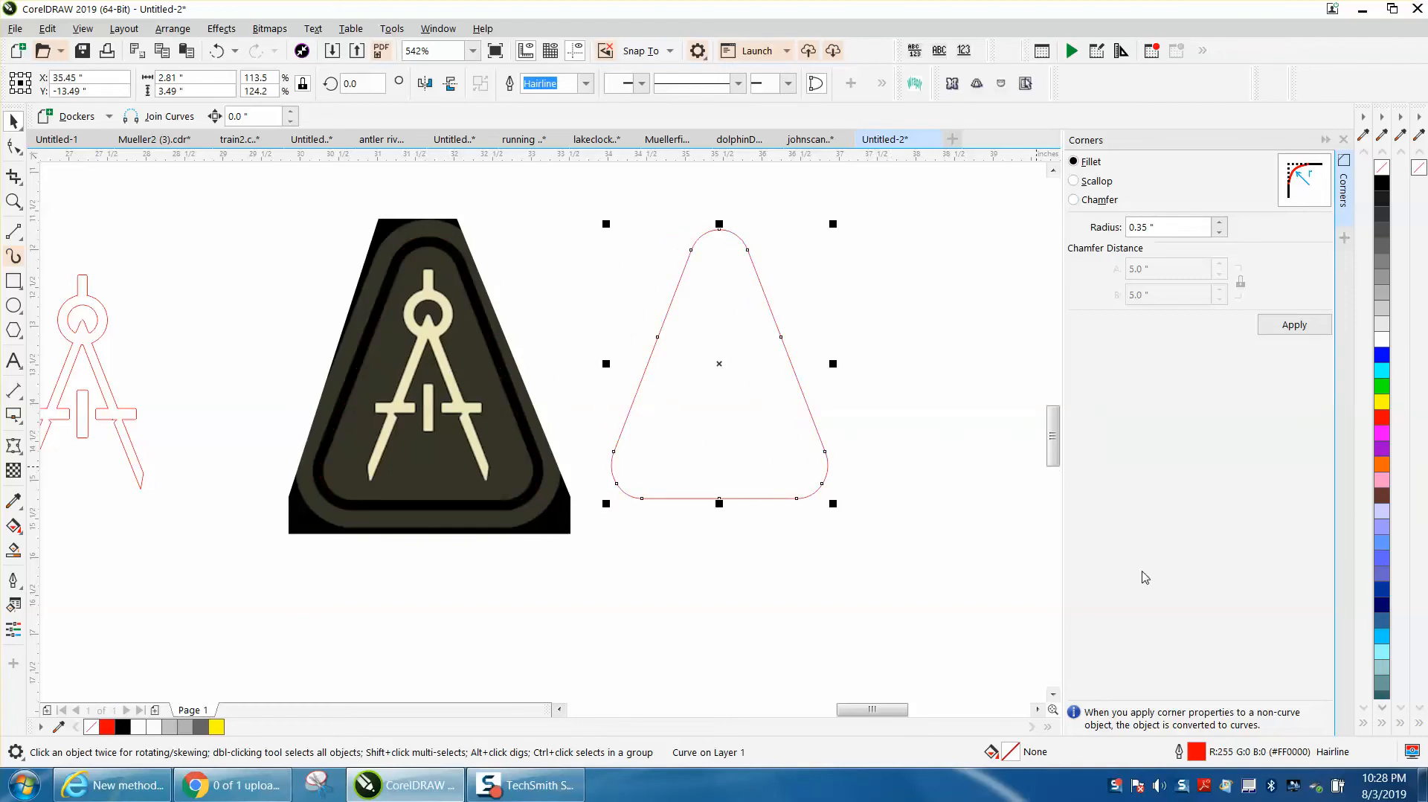
double_click(1195, 753)
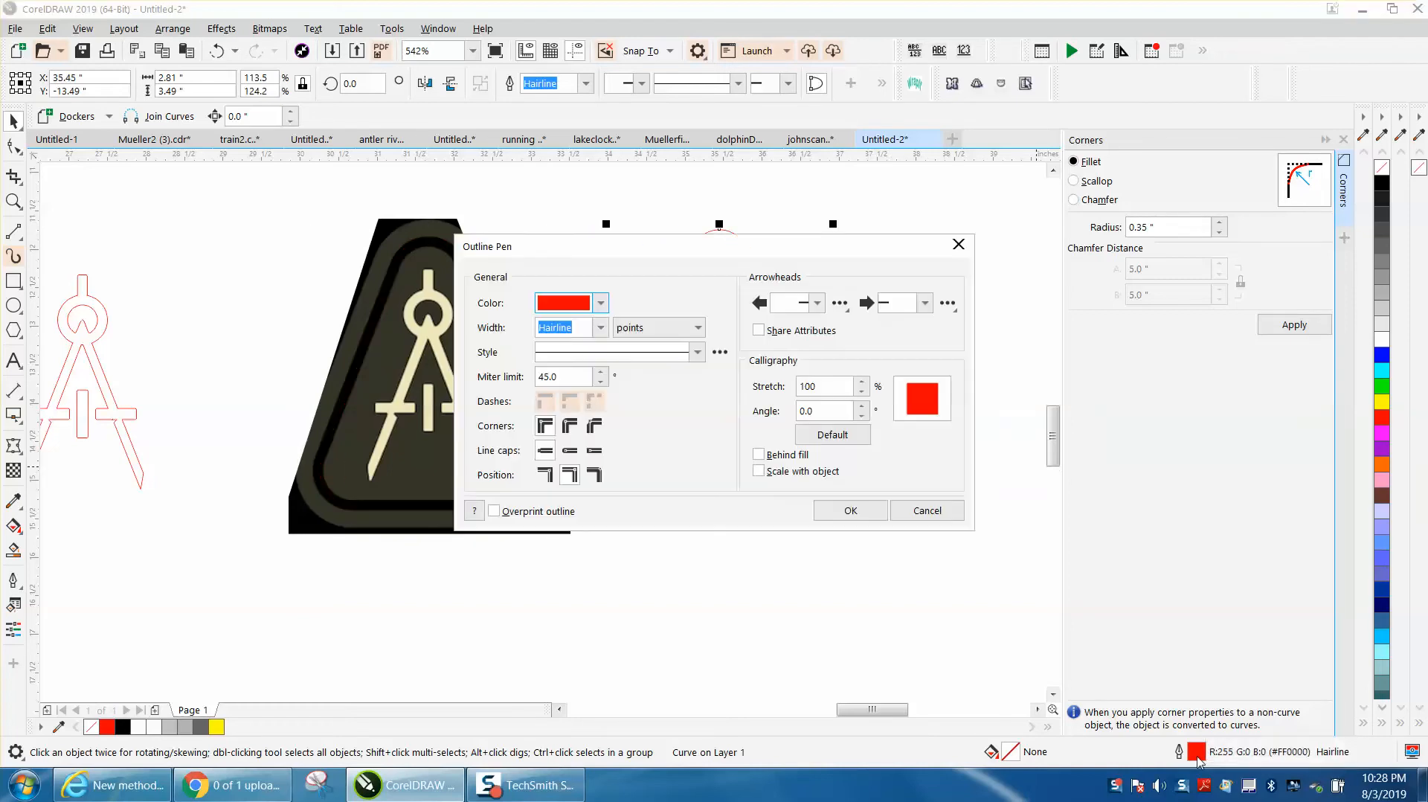
left_click(601, 327)
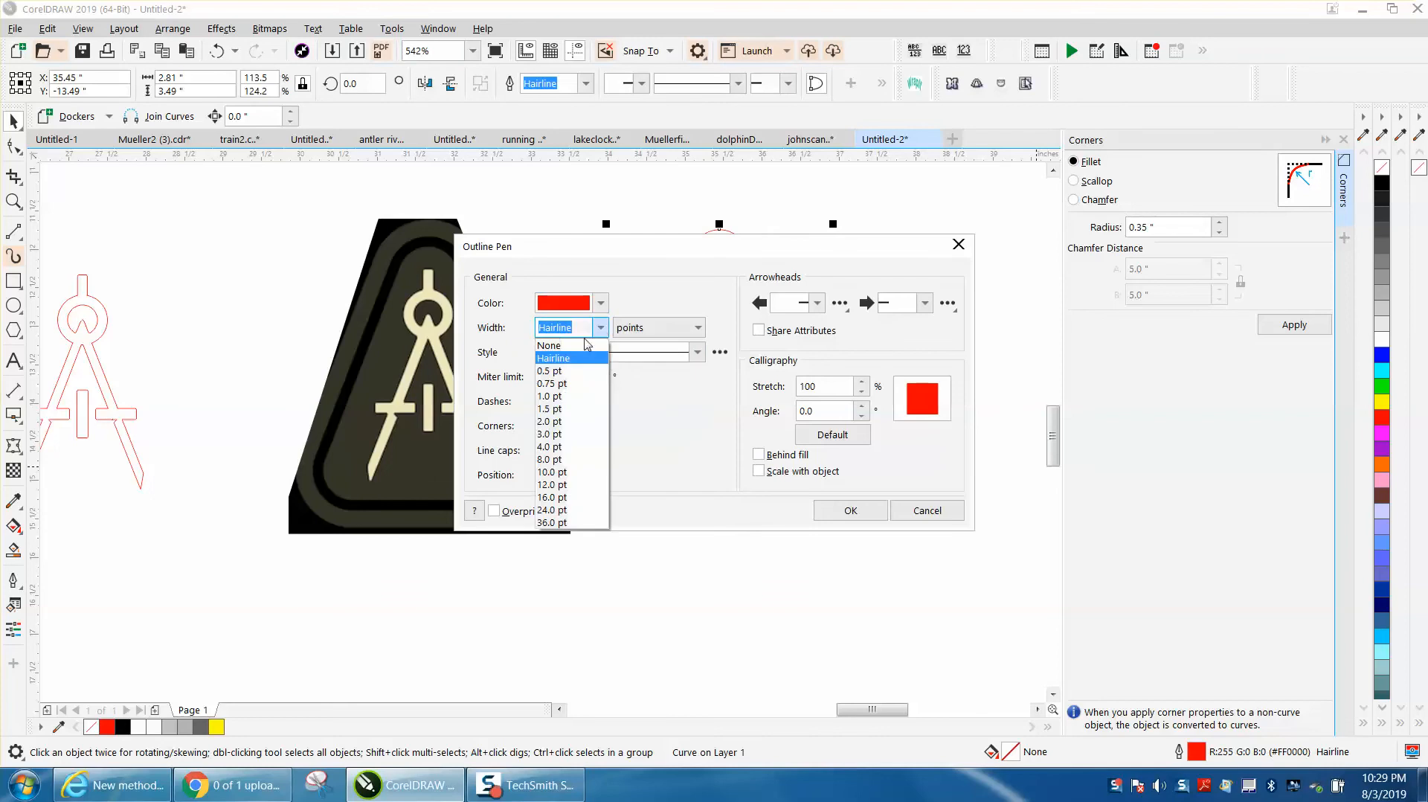
left_click(563, 473)
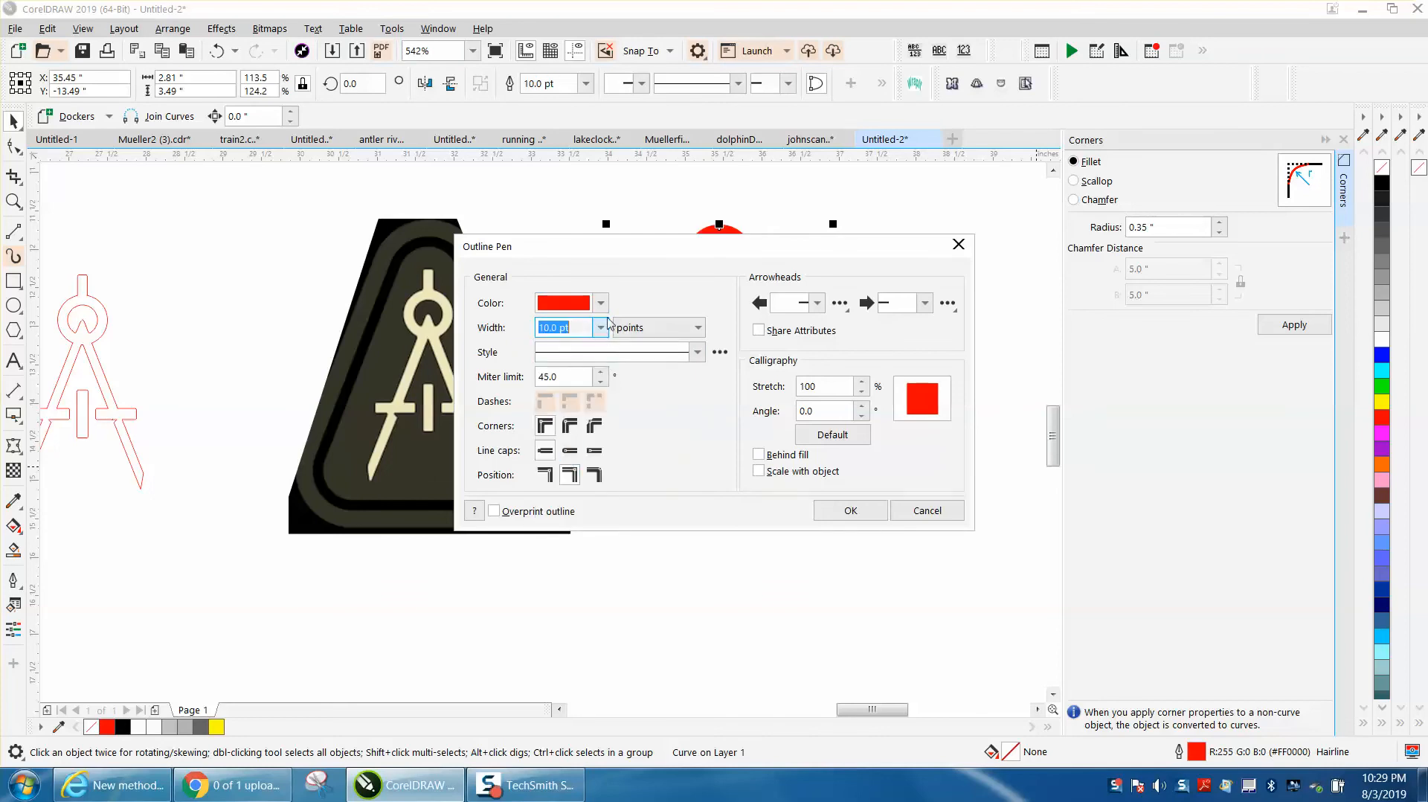
left_click(601, 302)
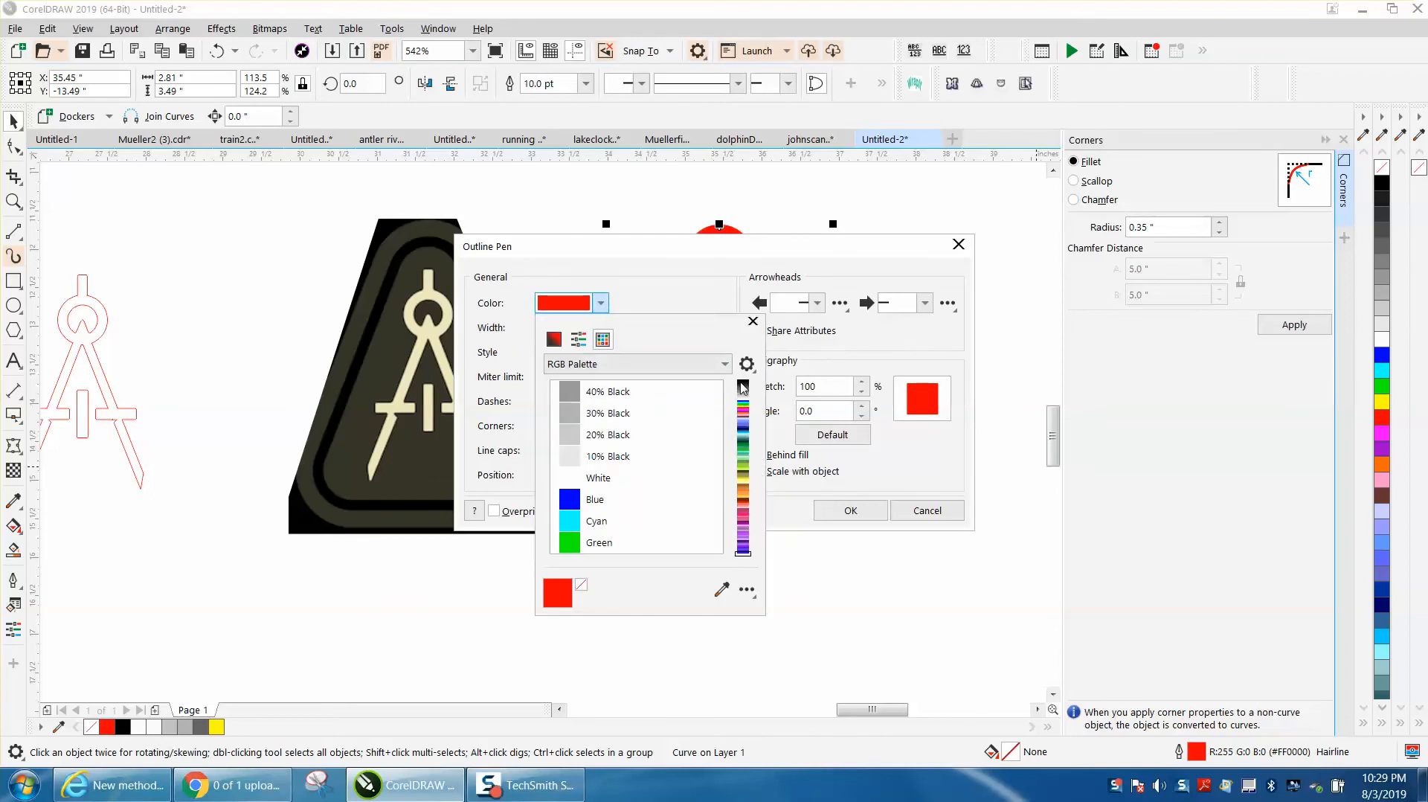
scroll(685, 399, "up", 2)
left_click(582, 392)
left_click(848, 510)
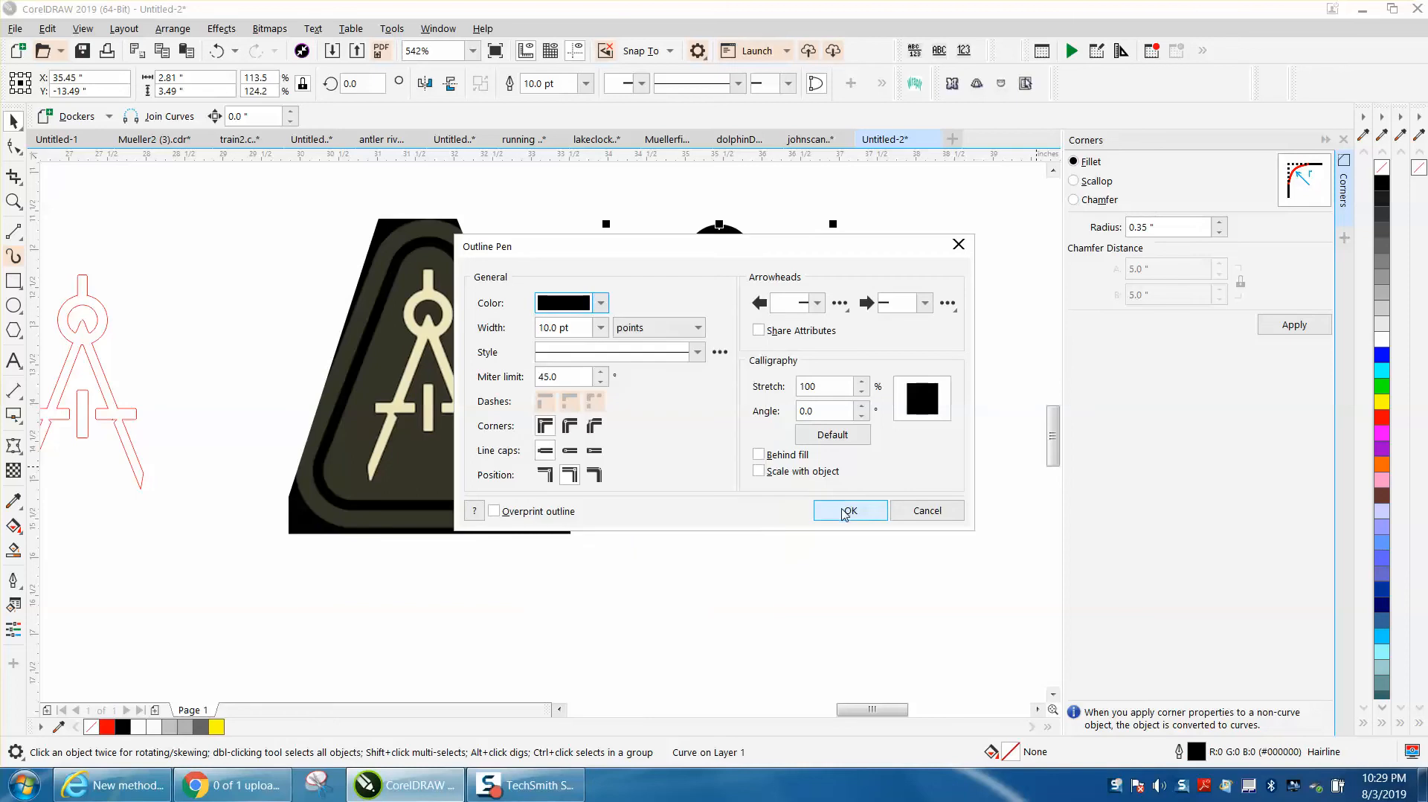
left_click(847, 510)
Step: Center the black rounded triangle on the page, around the compass symbol
scroll(788, 427, "down", 5)
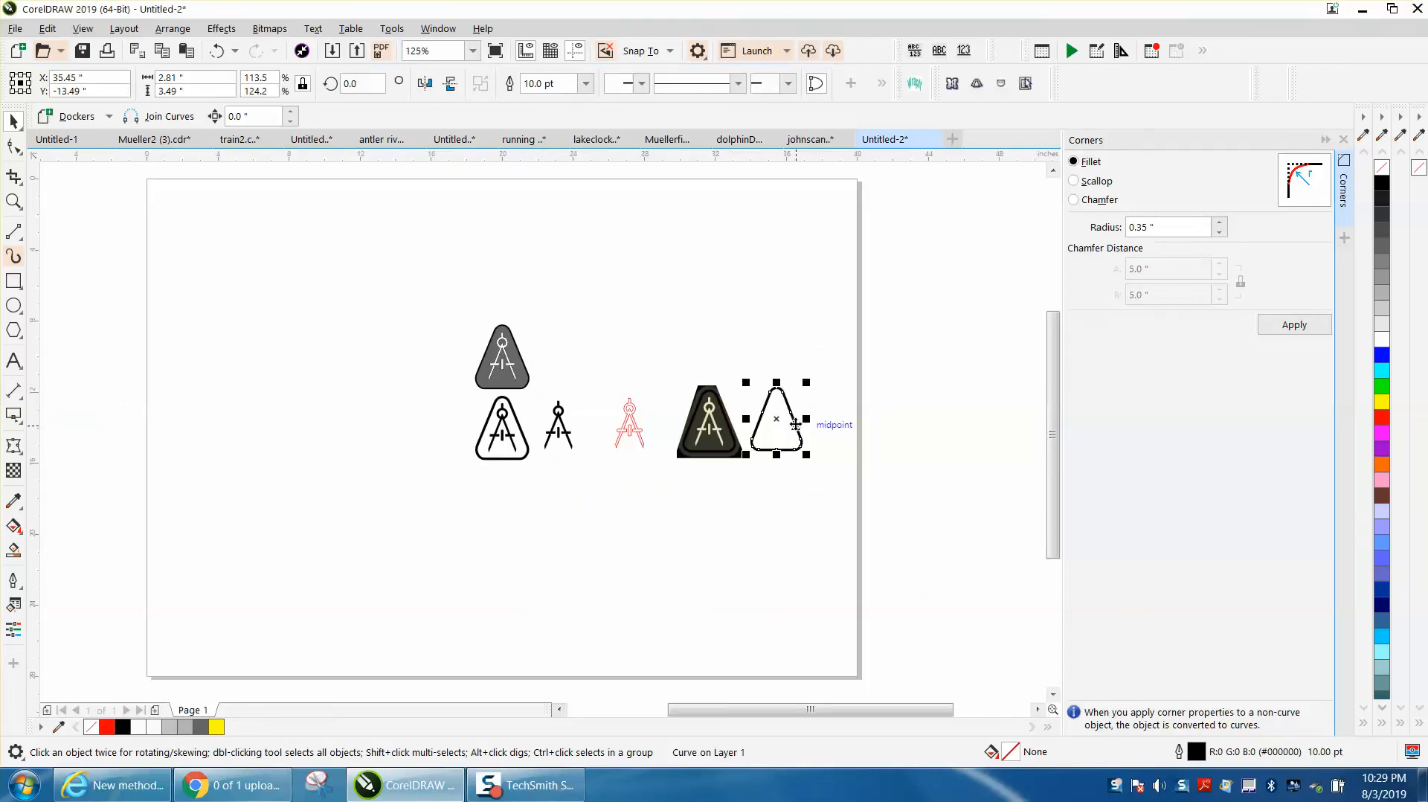
key("p")
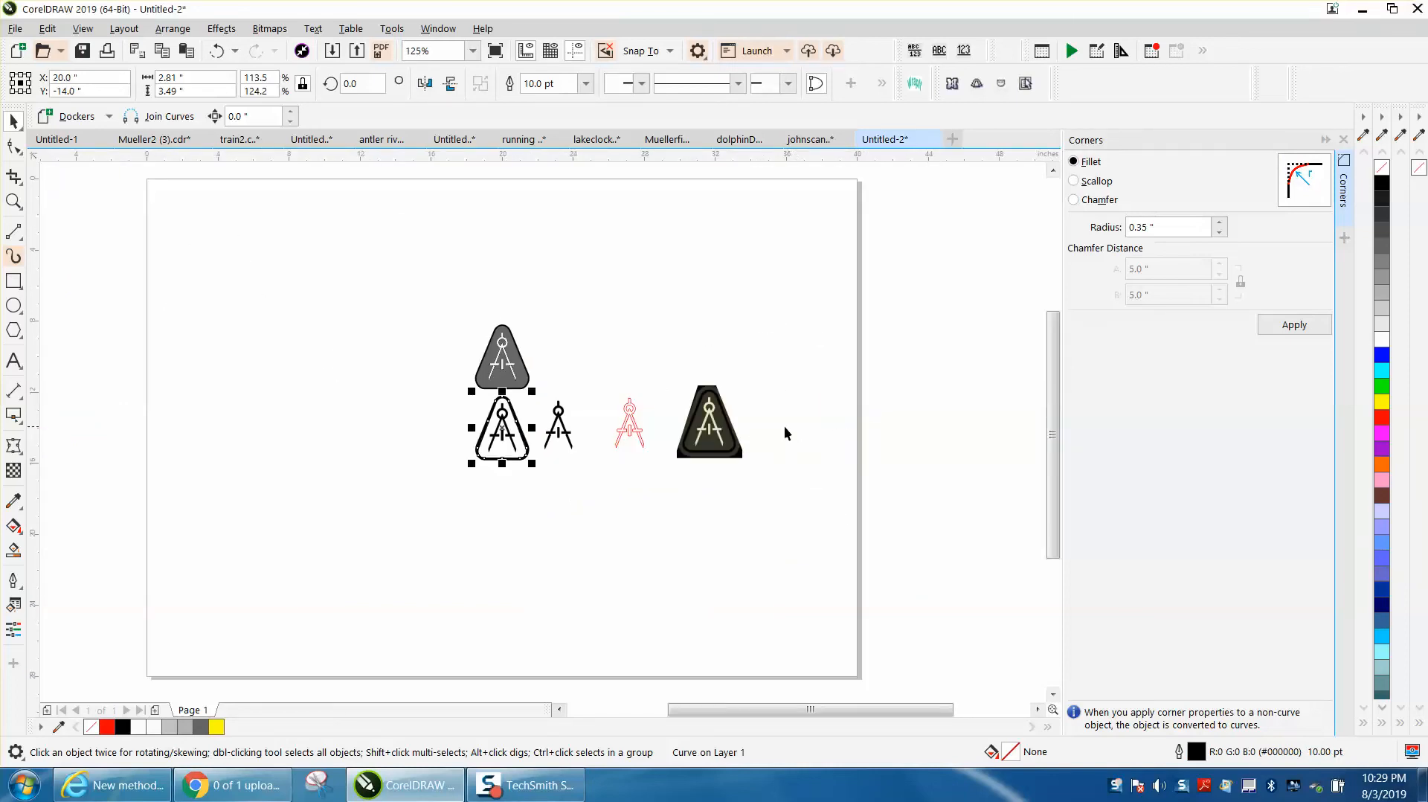
Step: Pull the two stacked triangles apart, leaving one left of the compass symbol, and recenter the 2.81 by 3.49 inch one on the page
left_click_drag(525, 439, 640, 357)
left_click_drag(519, 428, 408, 423)
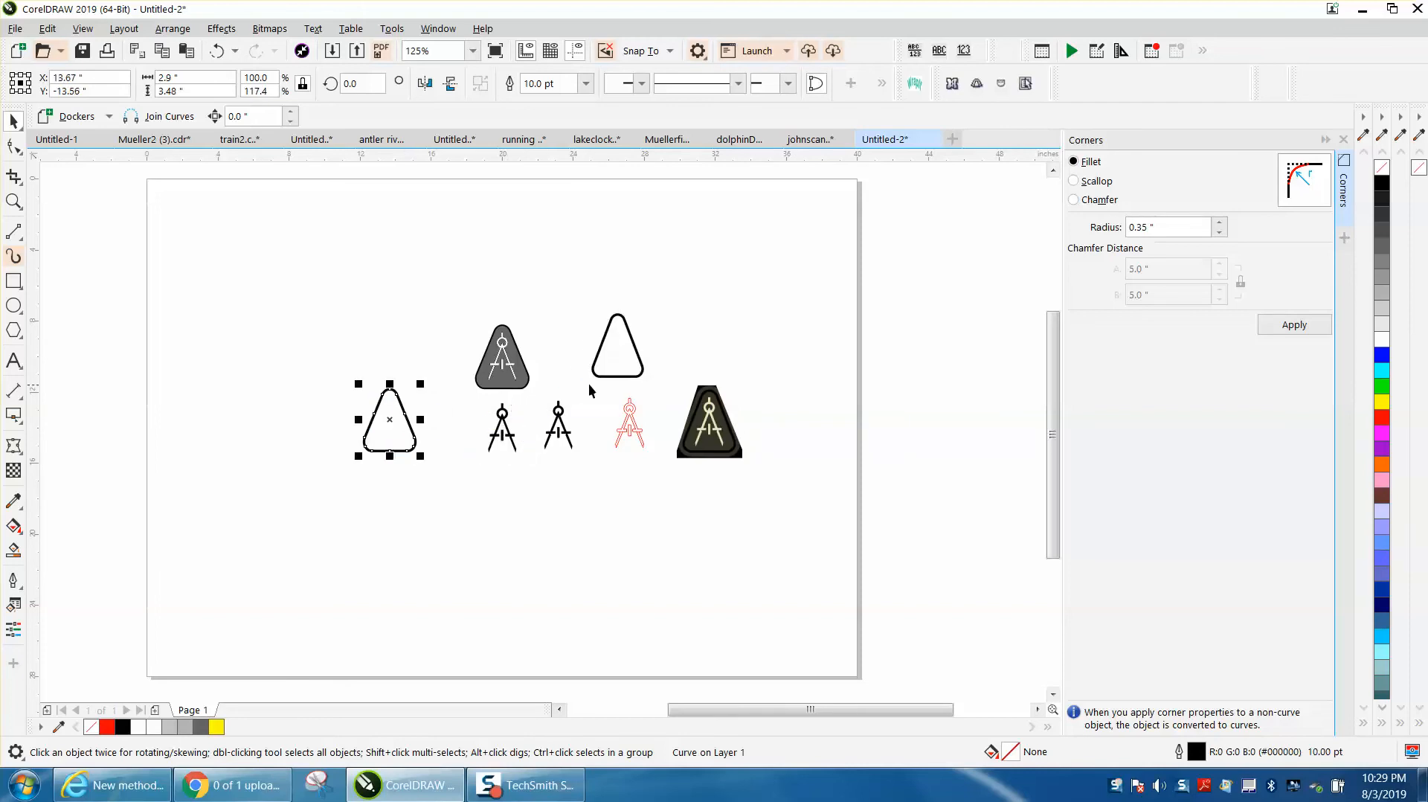
left_click(609, 374)
key("p")
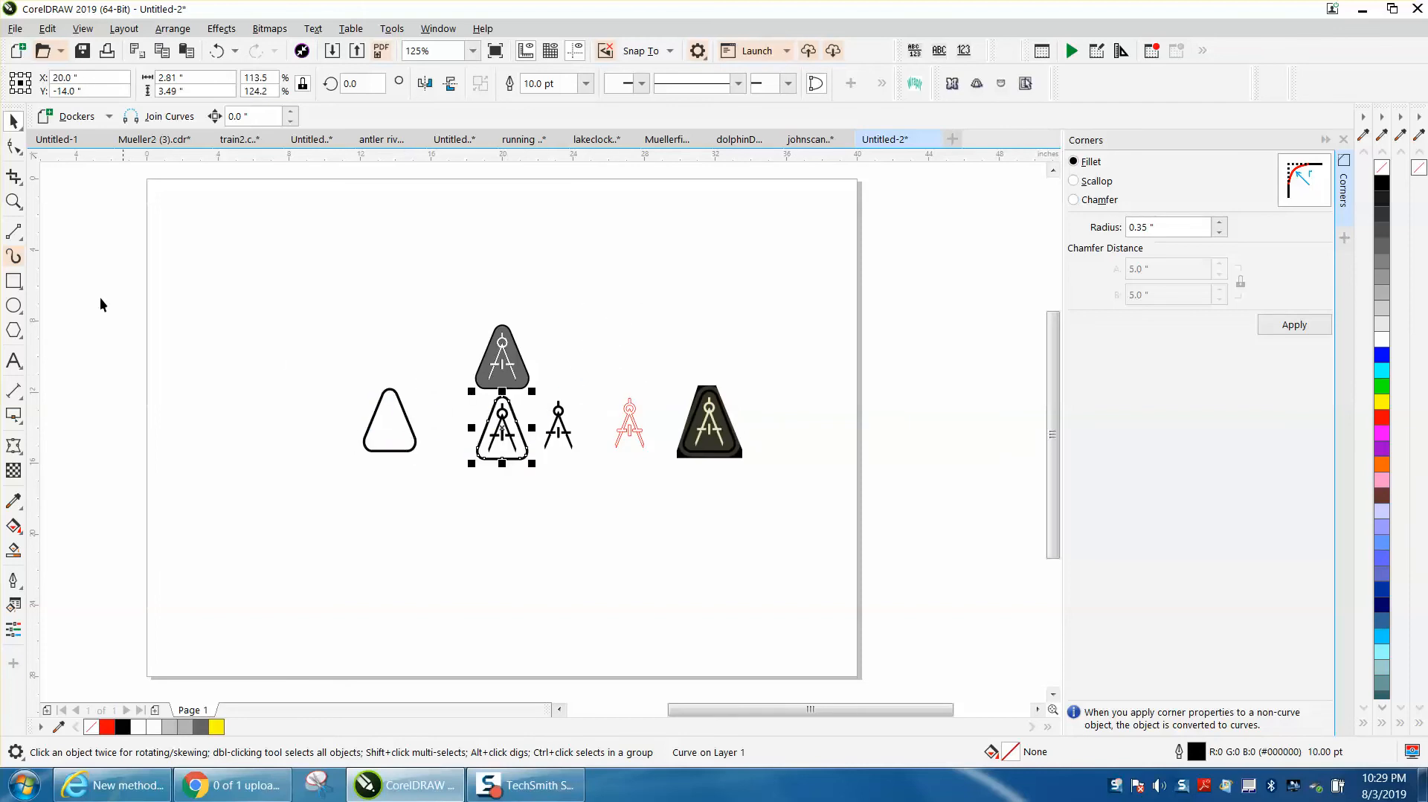
Step: Move the solid black compass copy past the red outline copy and place the badge image beside the bordered compass symbol
left_click(13, 201)
left_click_drag(422, 336, 726, 507)
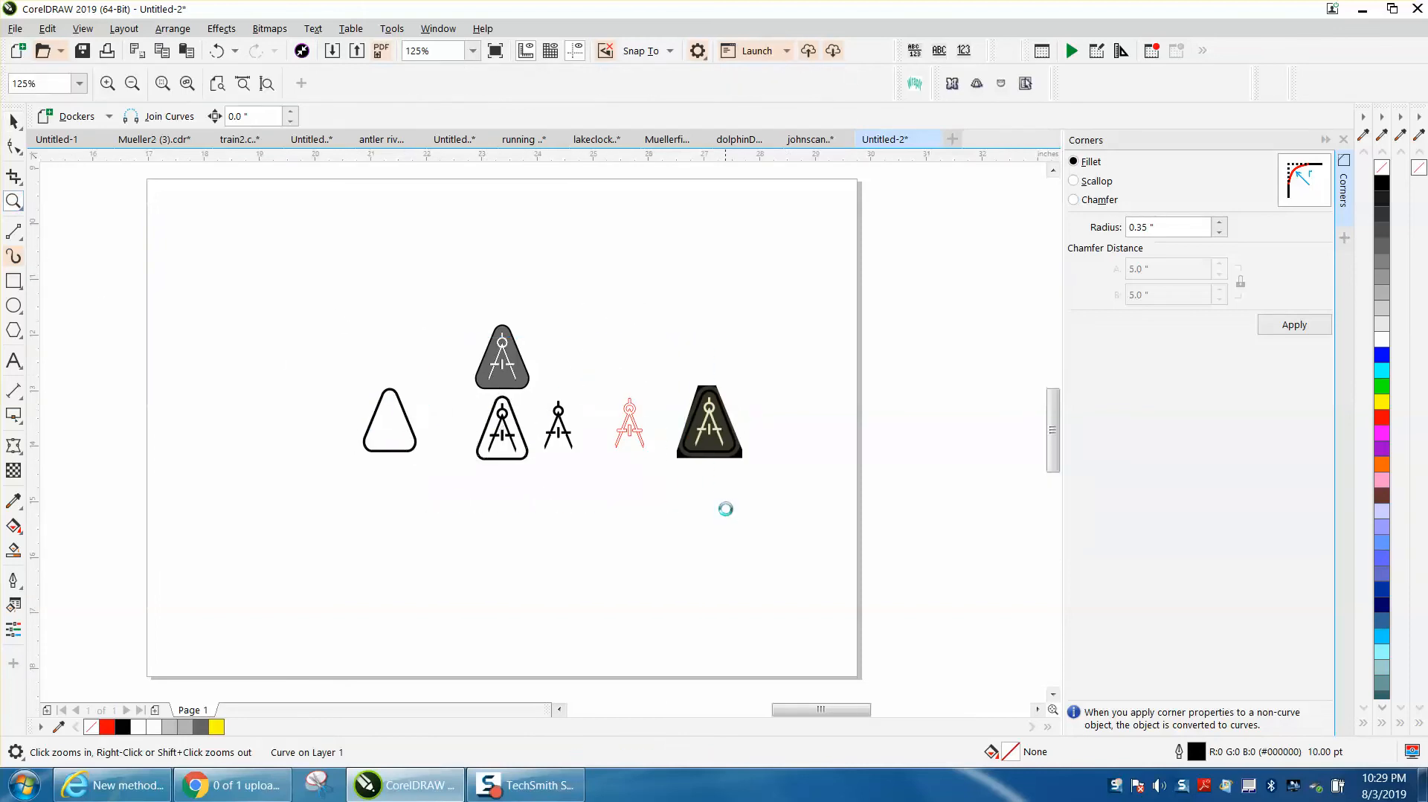
left_click(13, 122)
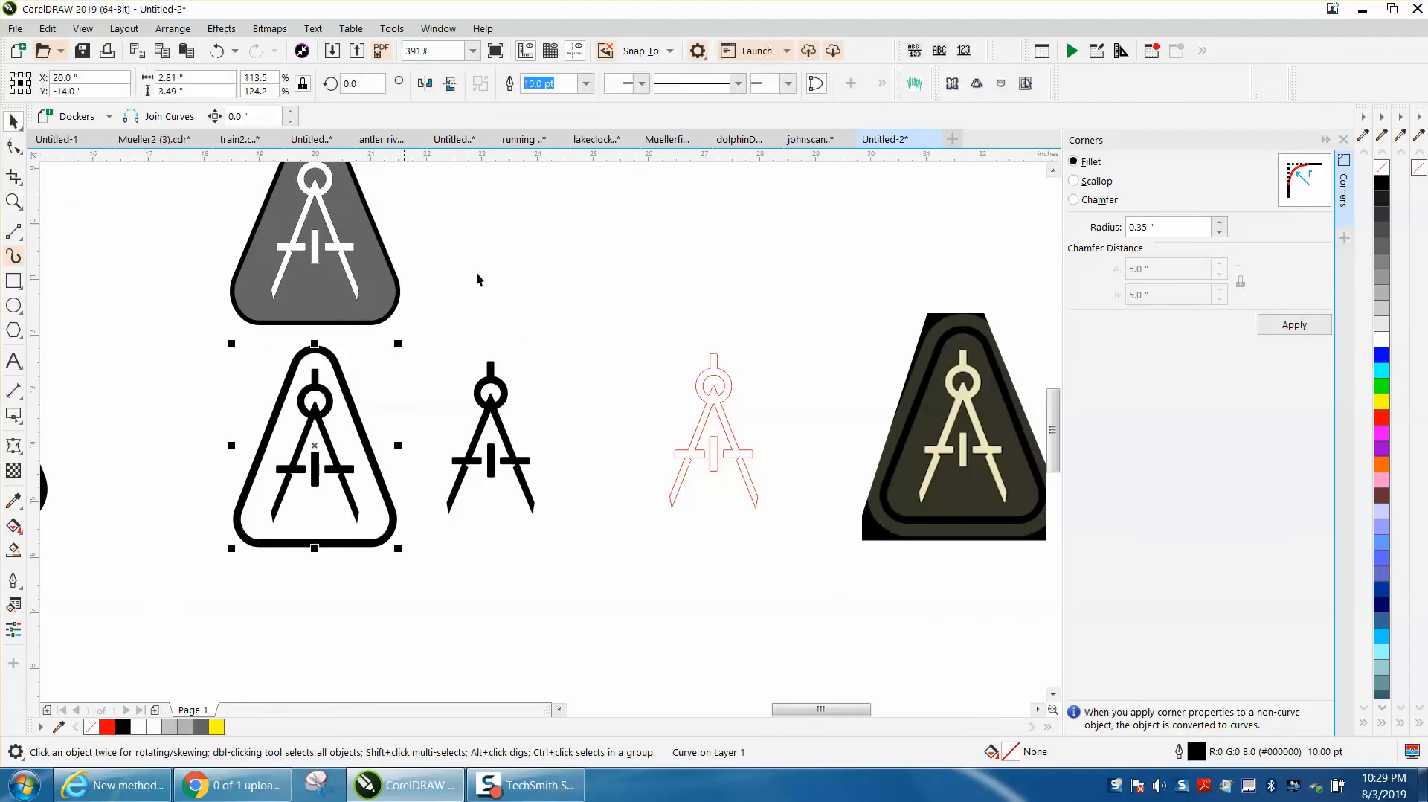
left_click_drag(938, 419, 570, 497)
left_click_drag(420, 328, 560, 517)
left_click_drag(485, 441, 830, 440)
left_click_drag(606, 515, 554, 451)
left_click(609, 354)
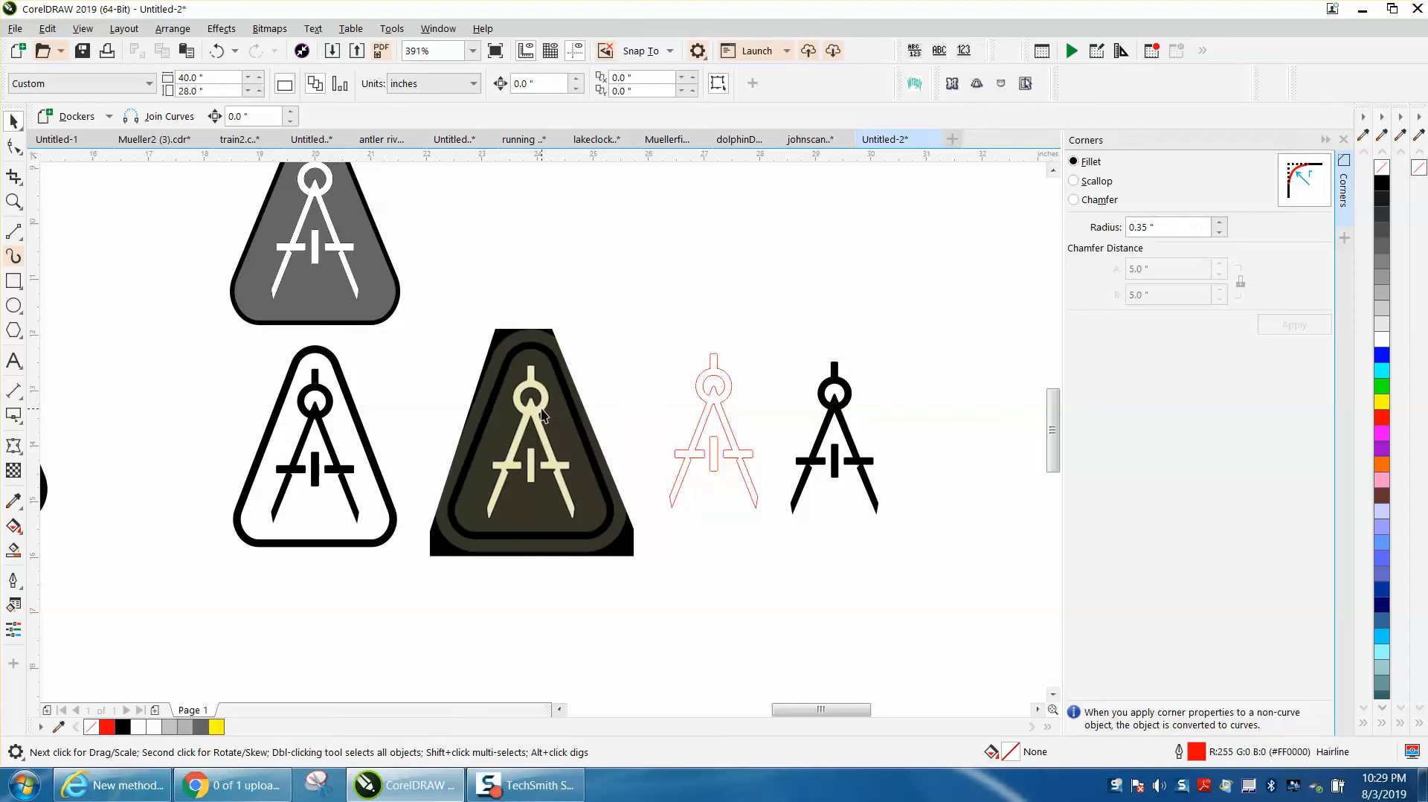
Step: Move the triangle aside, give the compass symbol no fill and a black hairline outline, and recenter the triangle around it
left_click(330, 407)
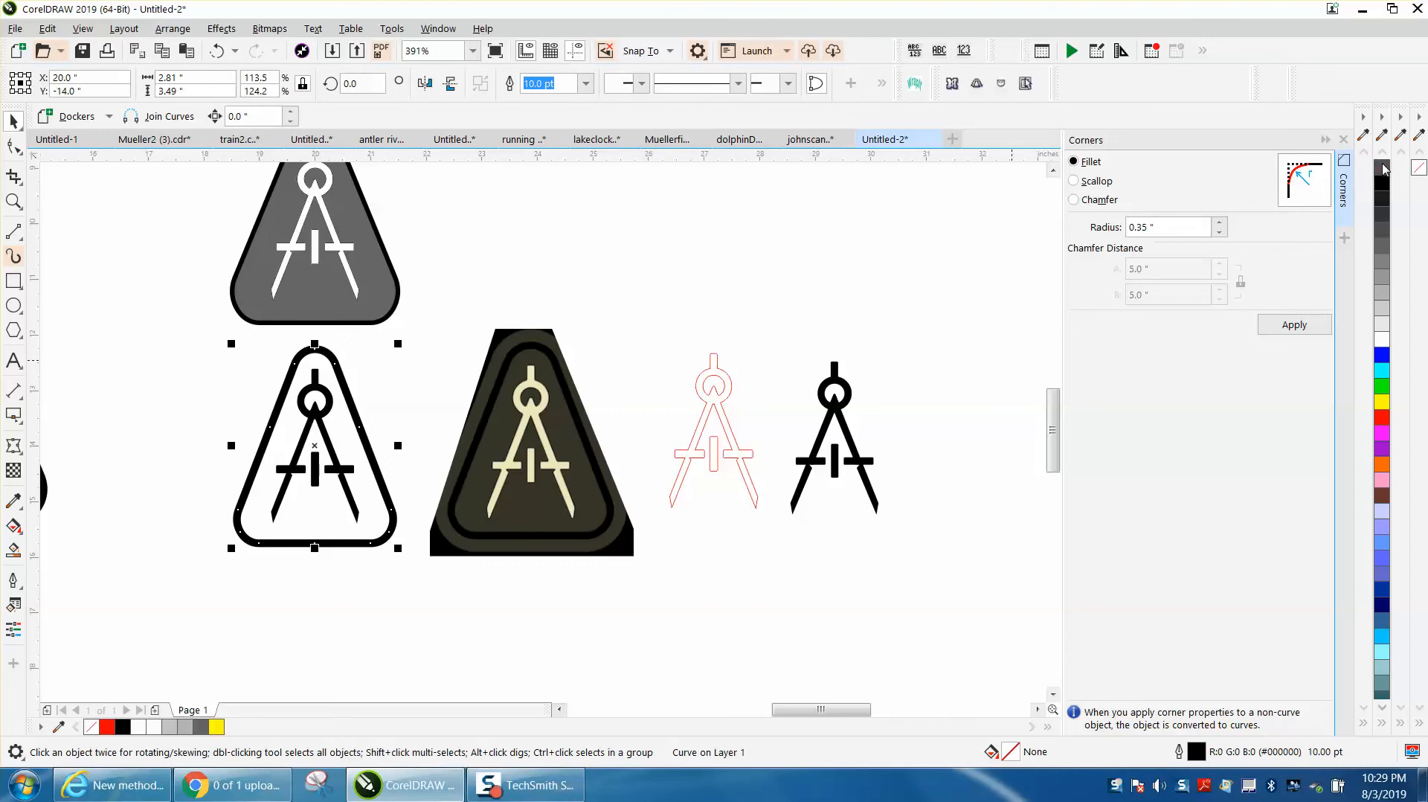
left_click(376, 358)
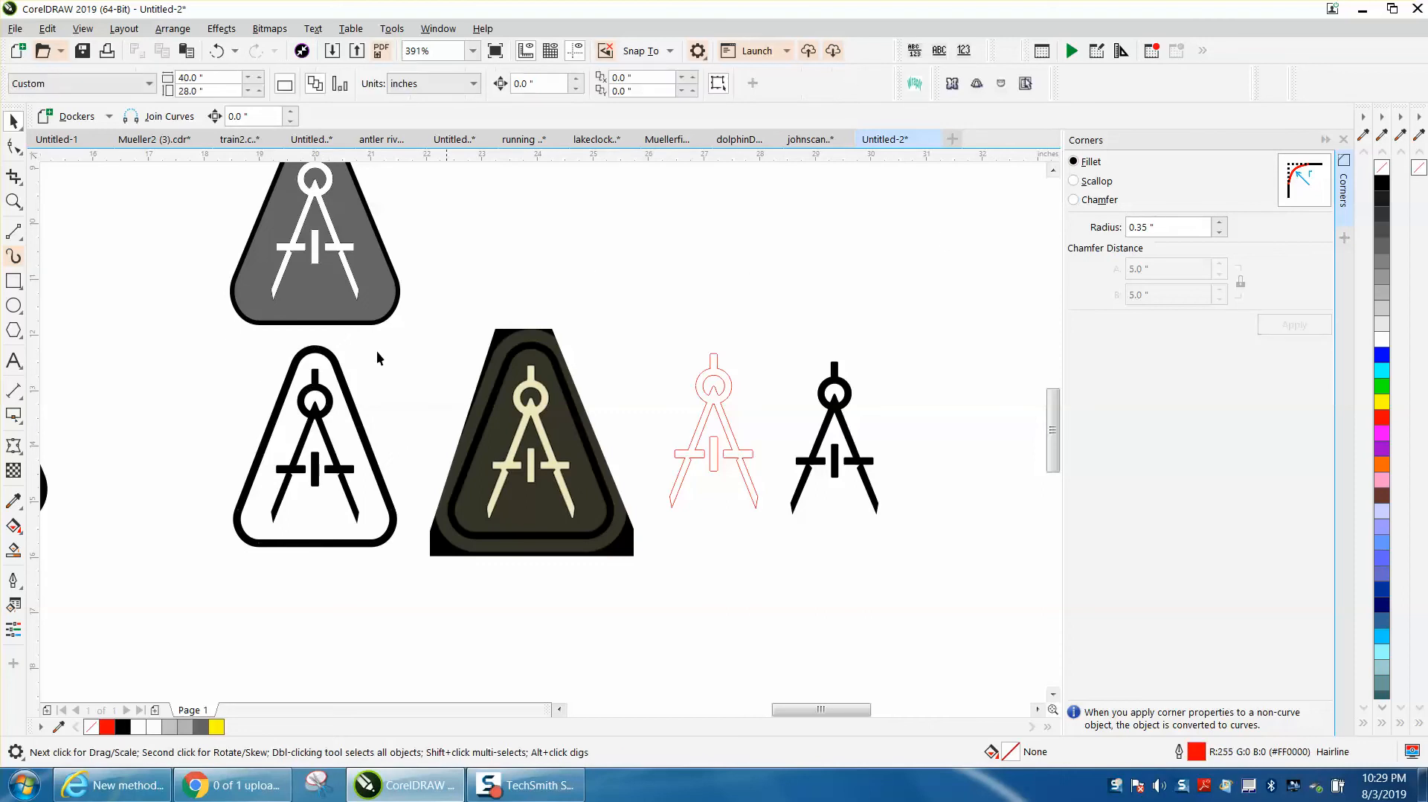
left_click(328, 398)
left_click_drag(319, 449, 913, 465)
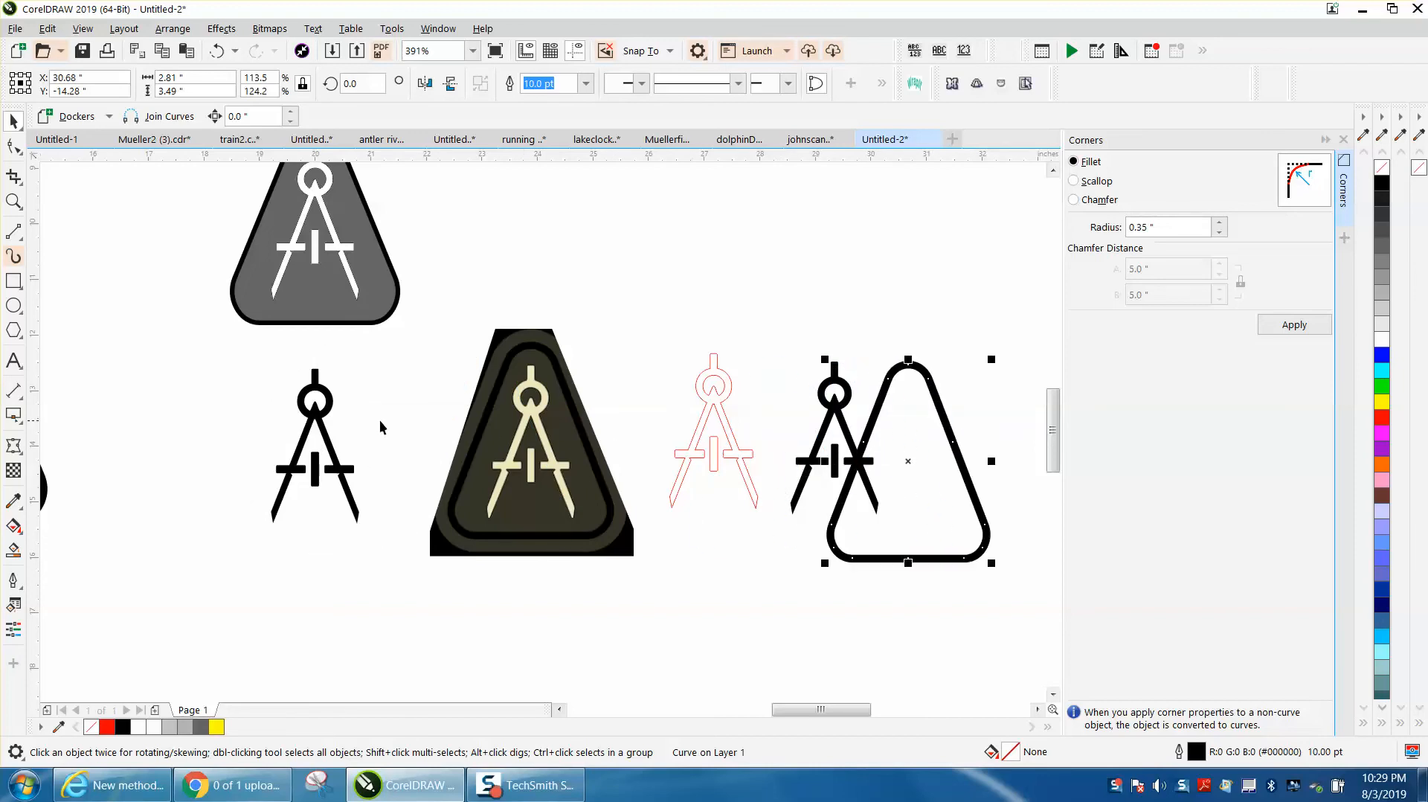
left_click(316, 416)
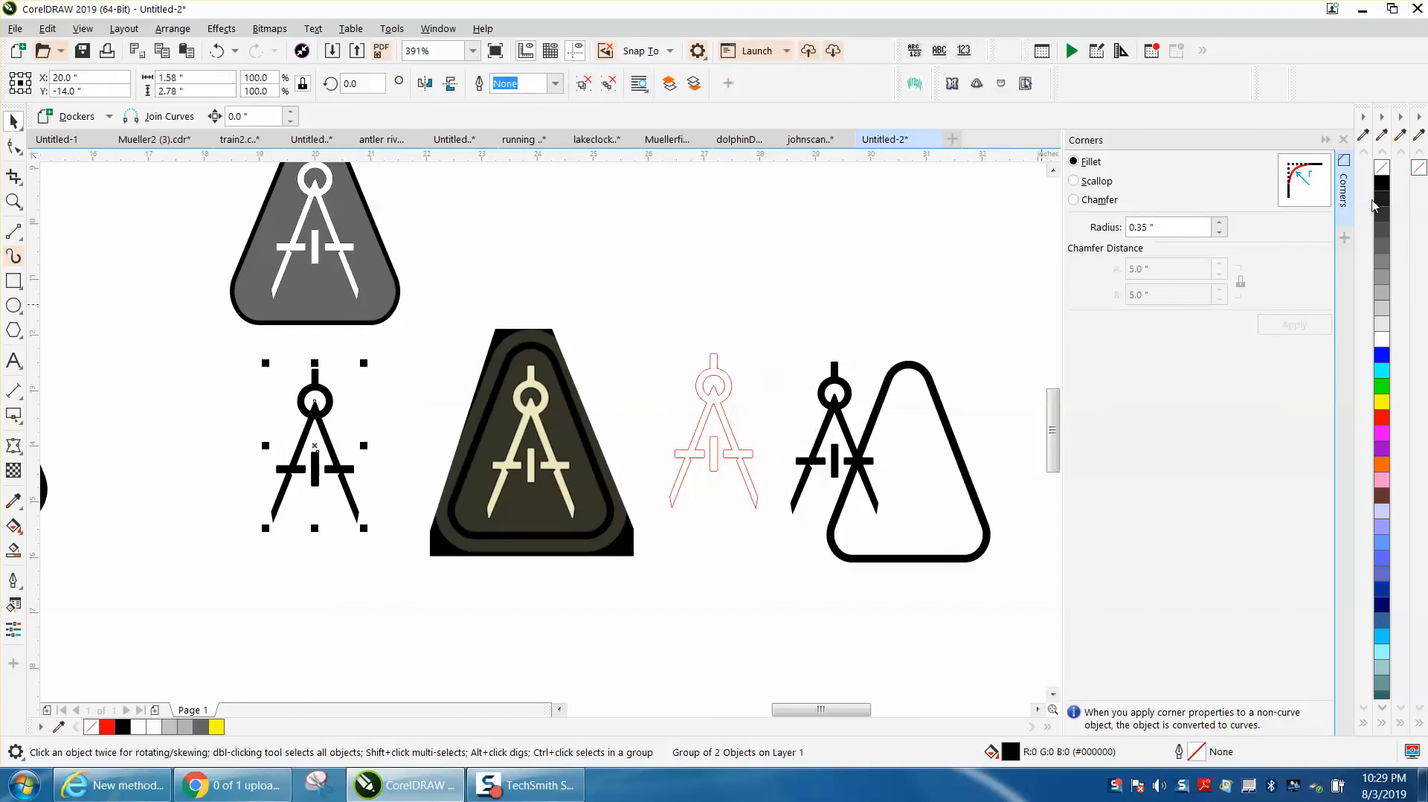
left_click(1381, 167)
right_click(1380, 183)
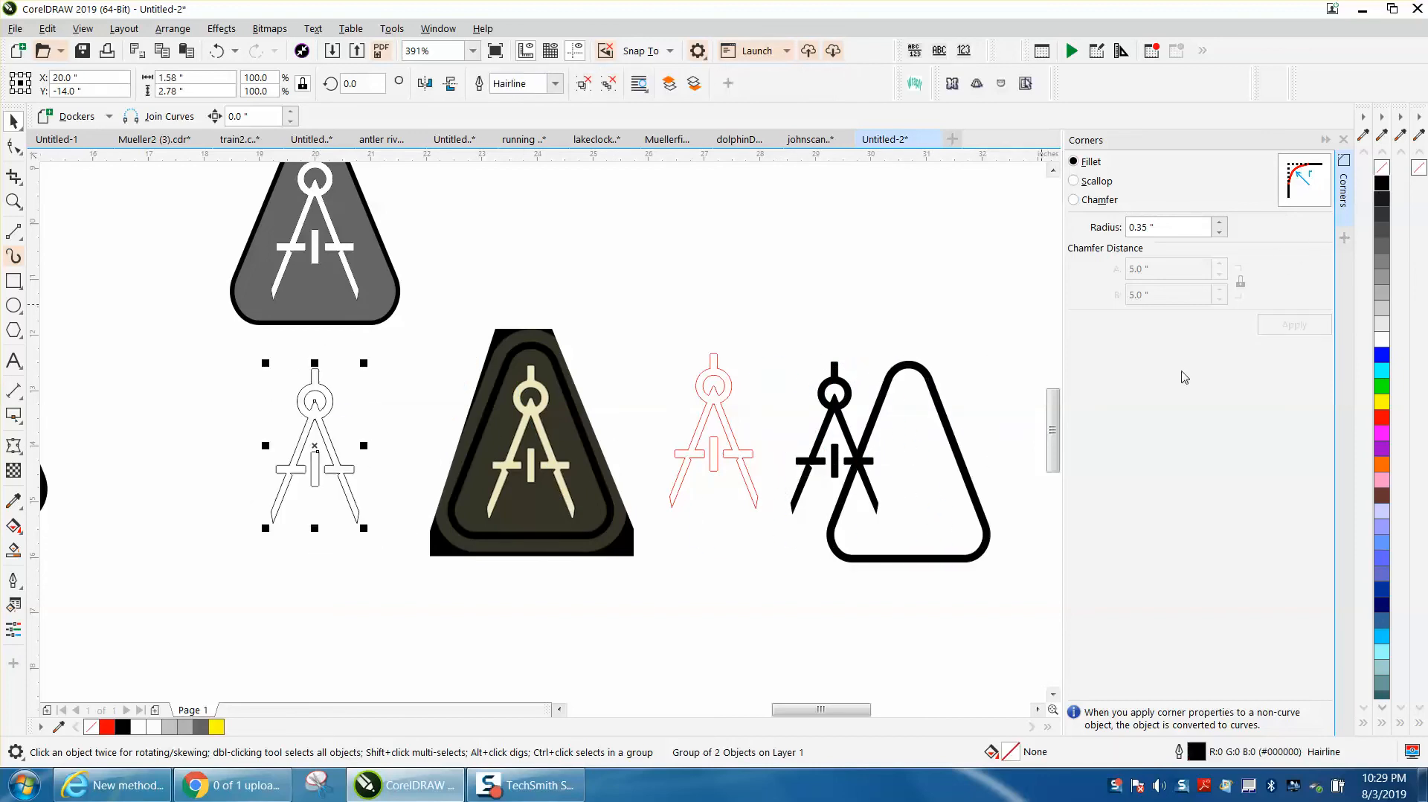
left_click(960, 461)
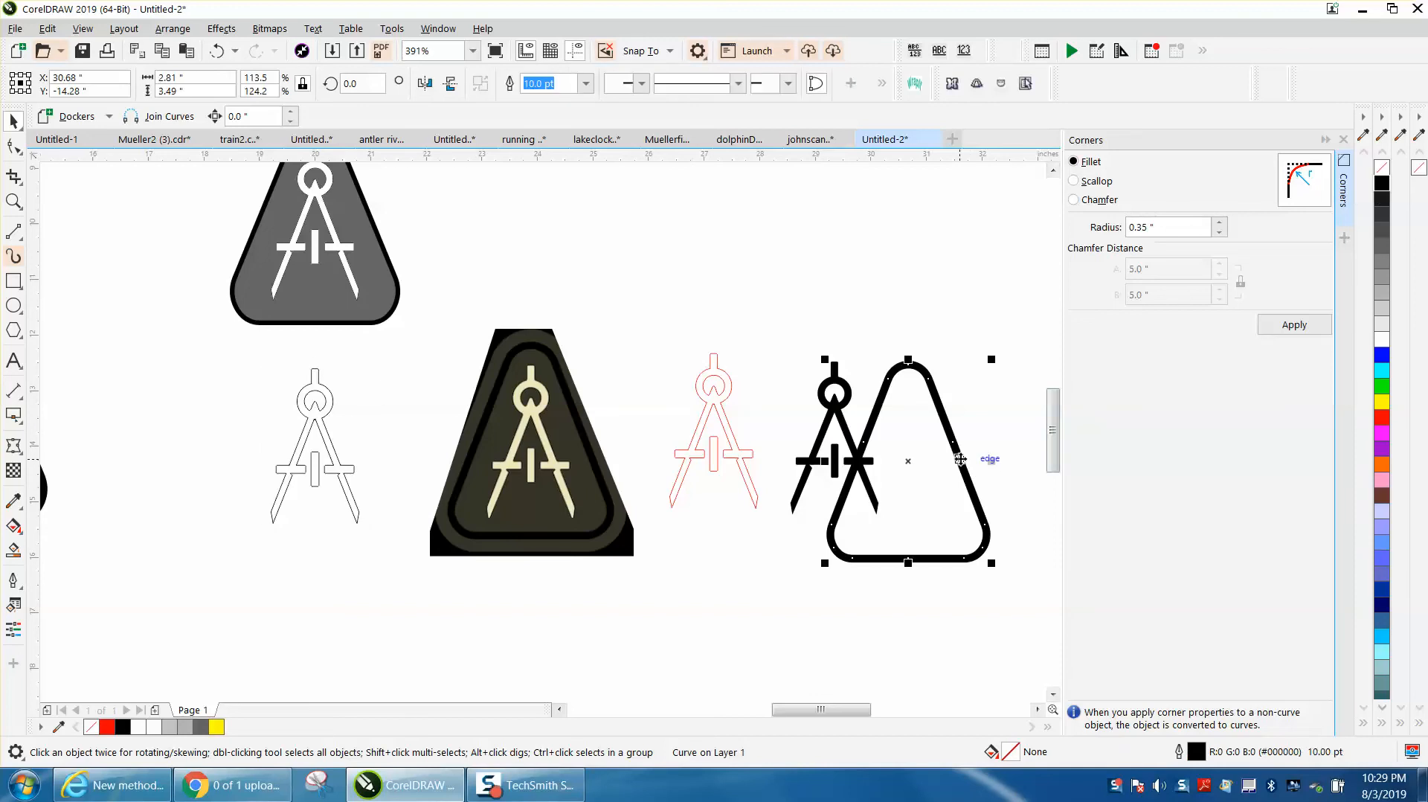
key("p")
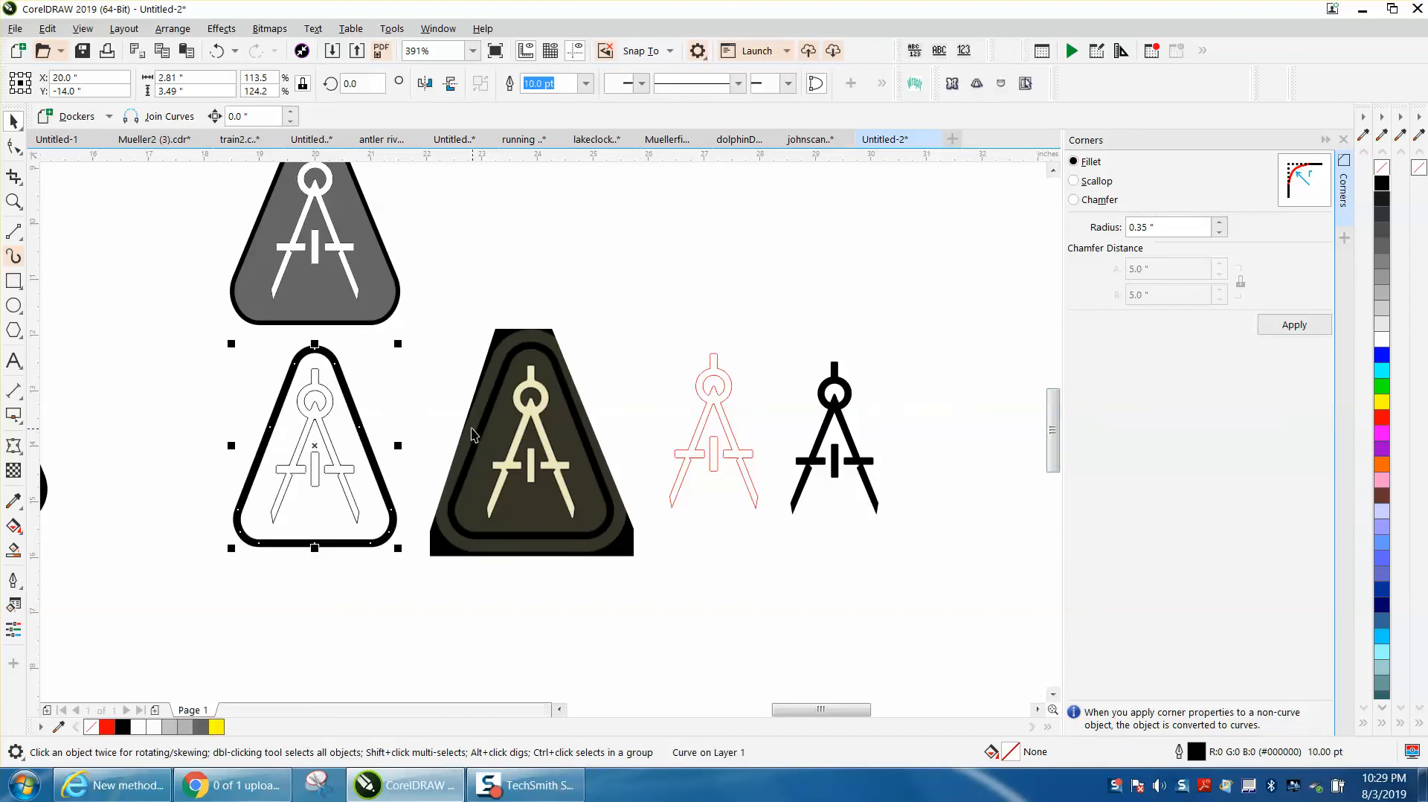
Step: Smart-fill the triangle's interior around the compass and the center of its ring with the dark olive #363429 sampled from the badge image
scroll(226, 413, "up", 2)
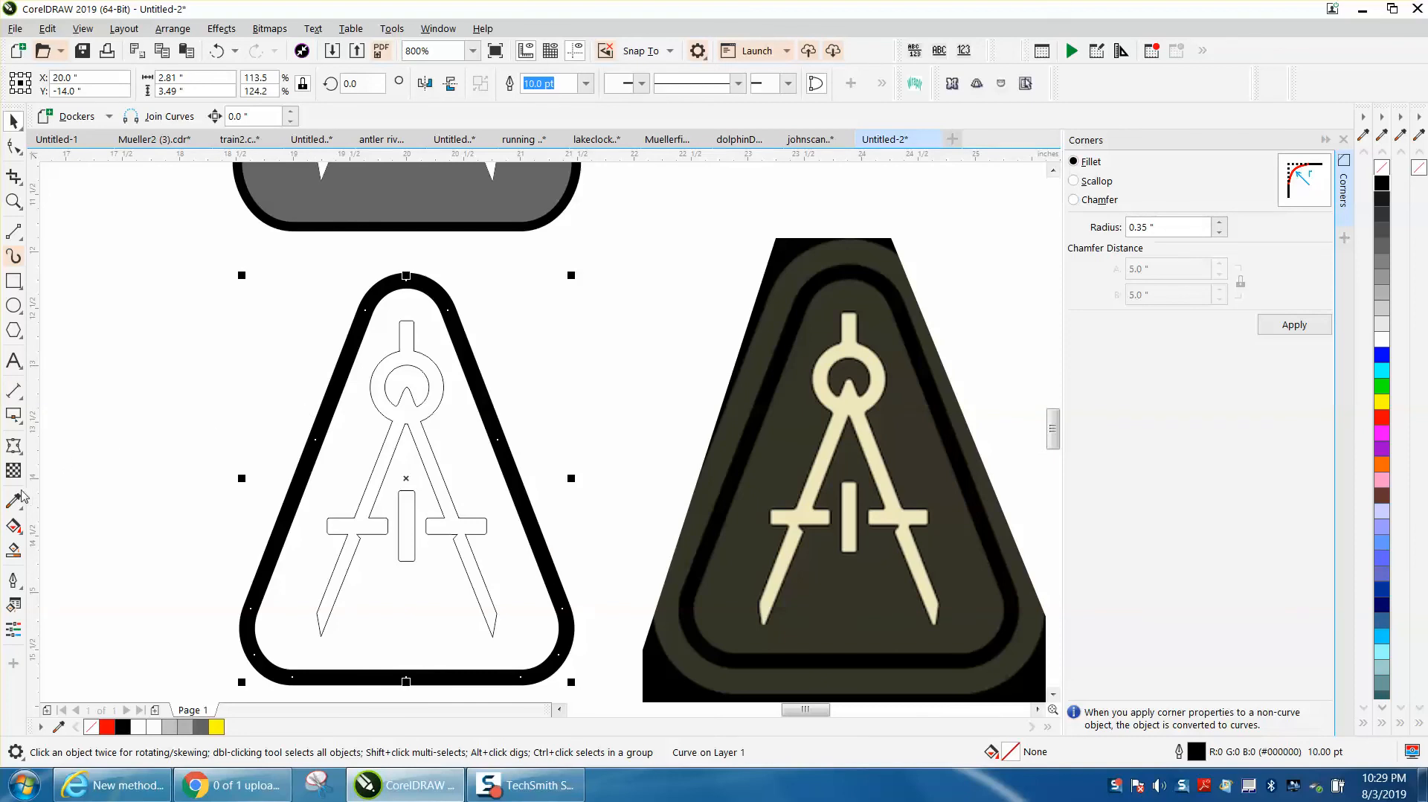
left_click(13, 549)
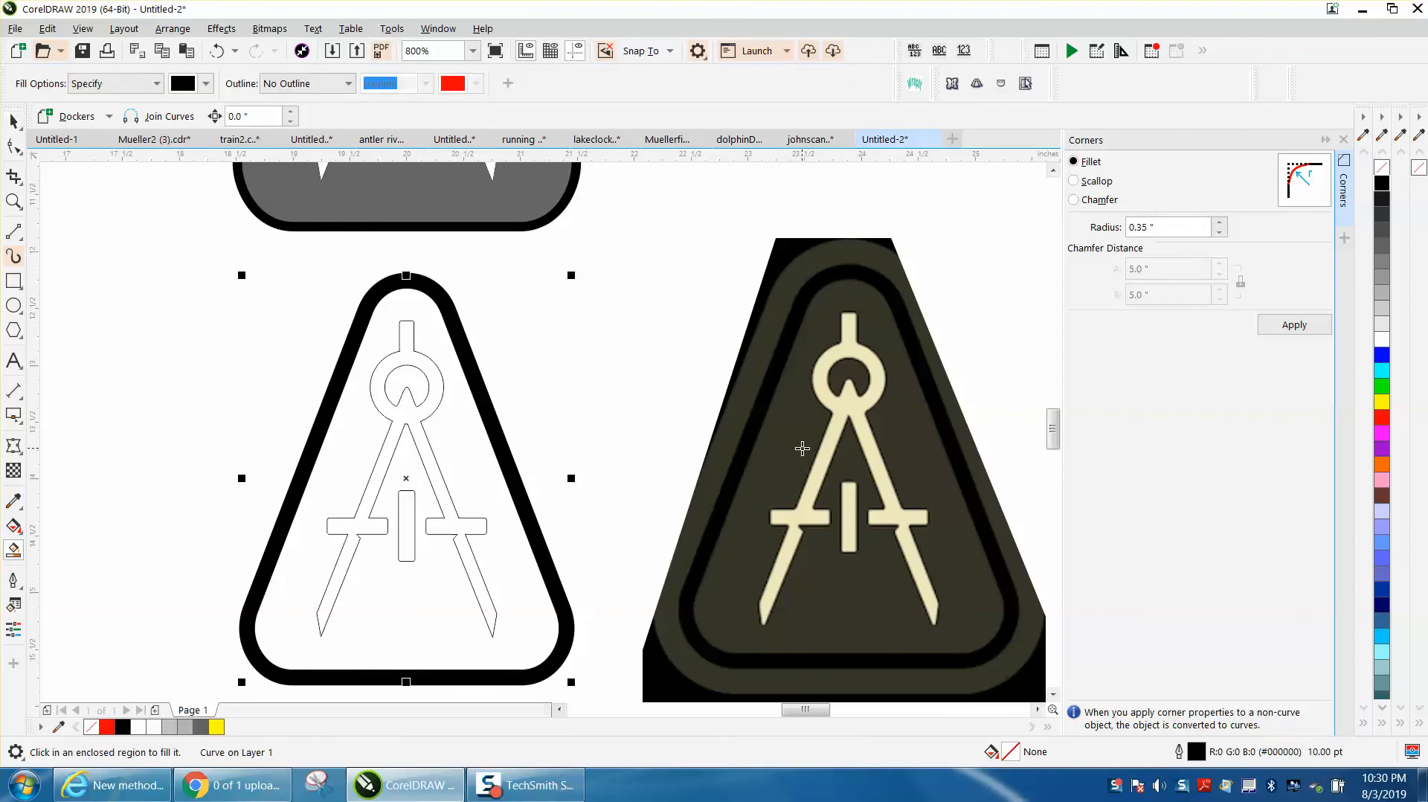
left_click(206, 83)
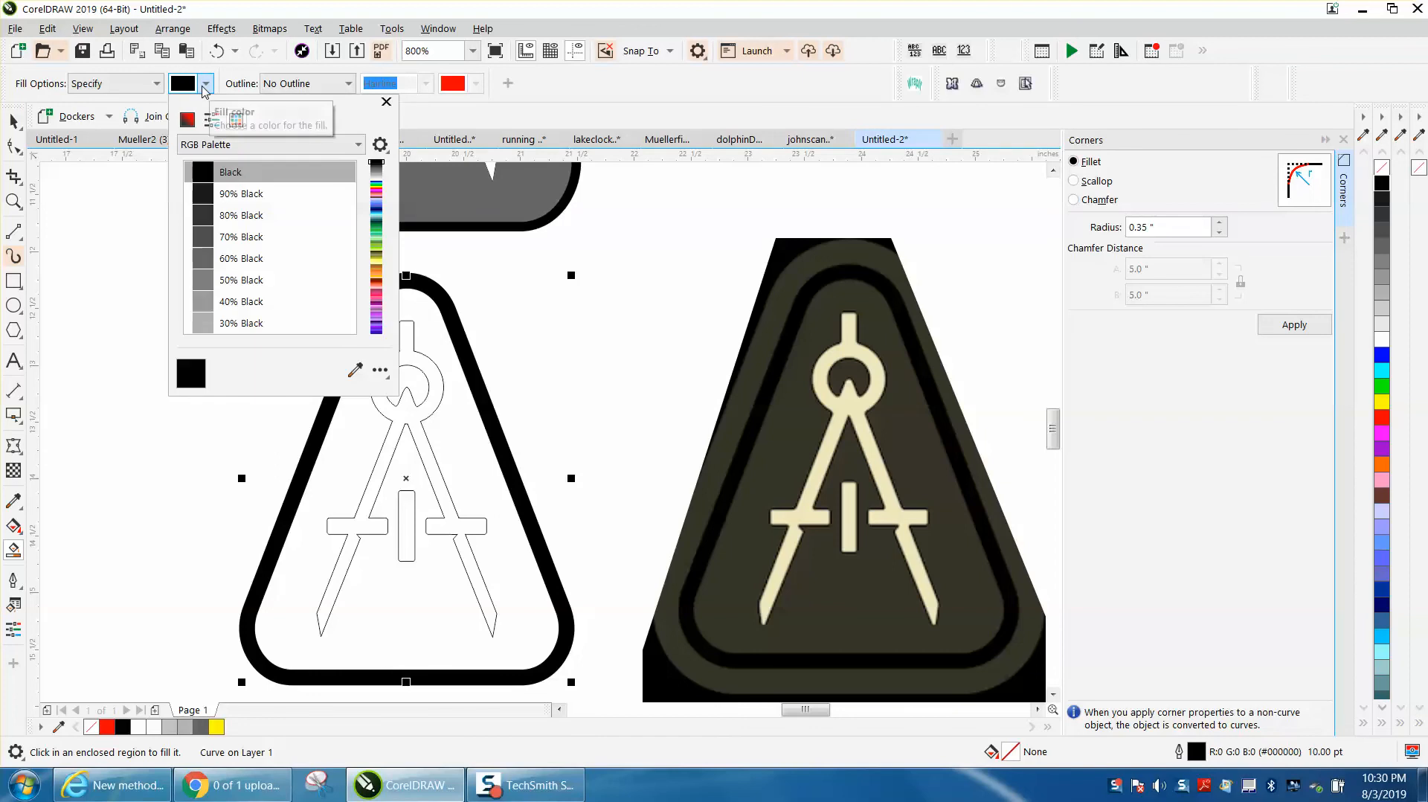
left_click(356, 367)
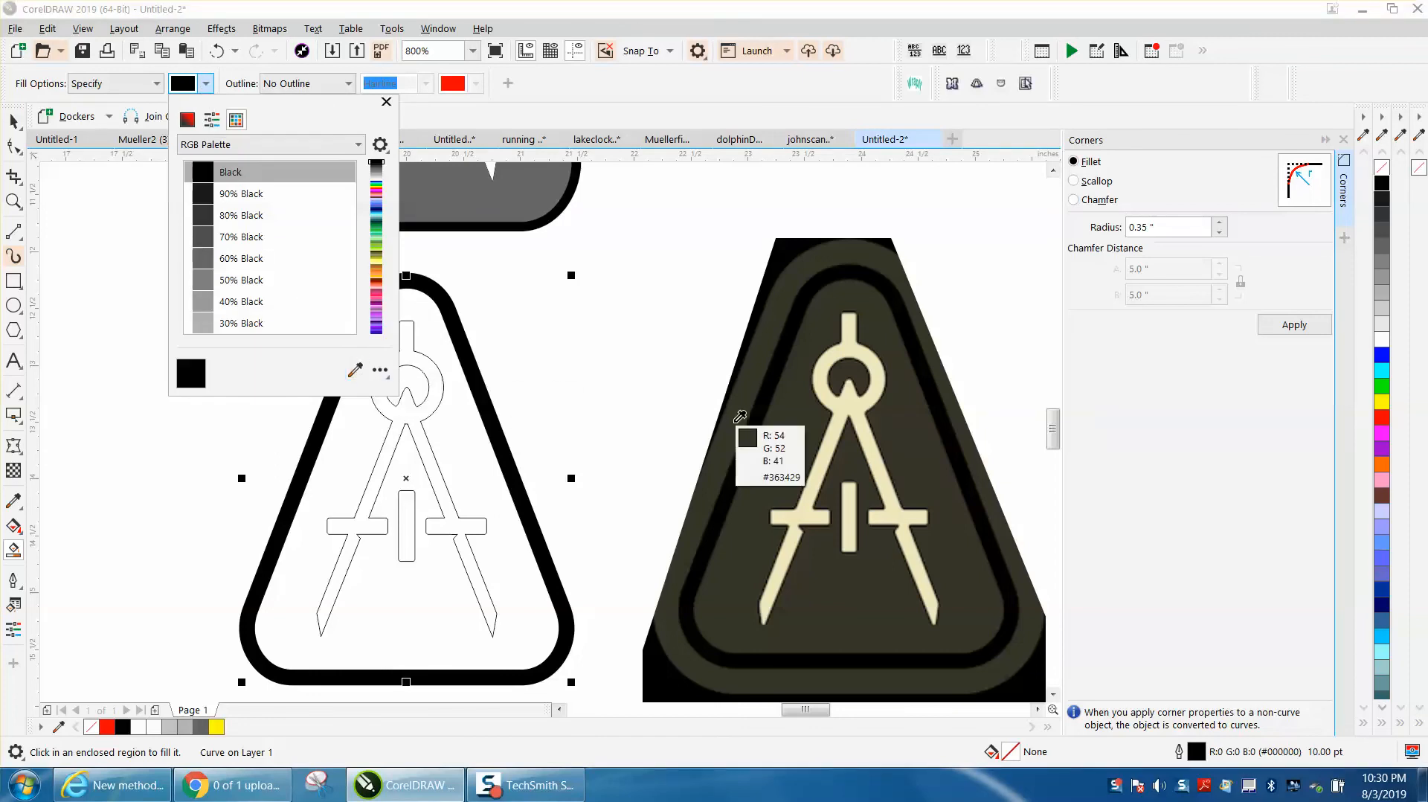
left_click(798, 437)
left_click(456, 435)
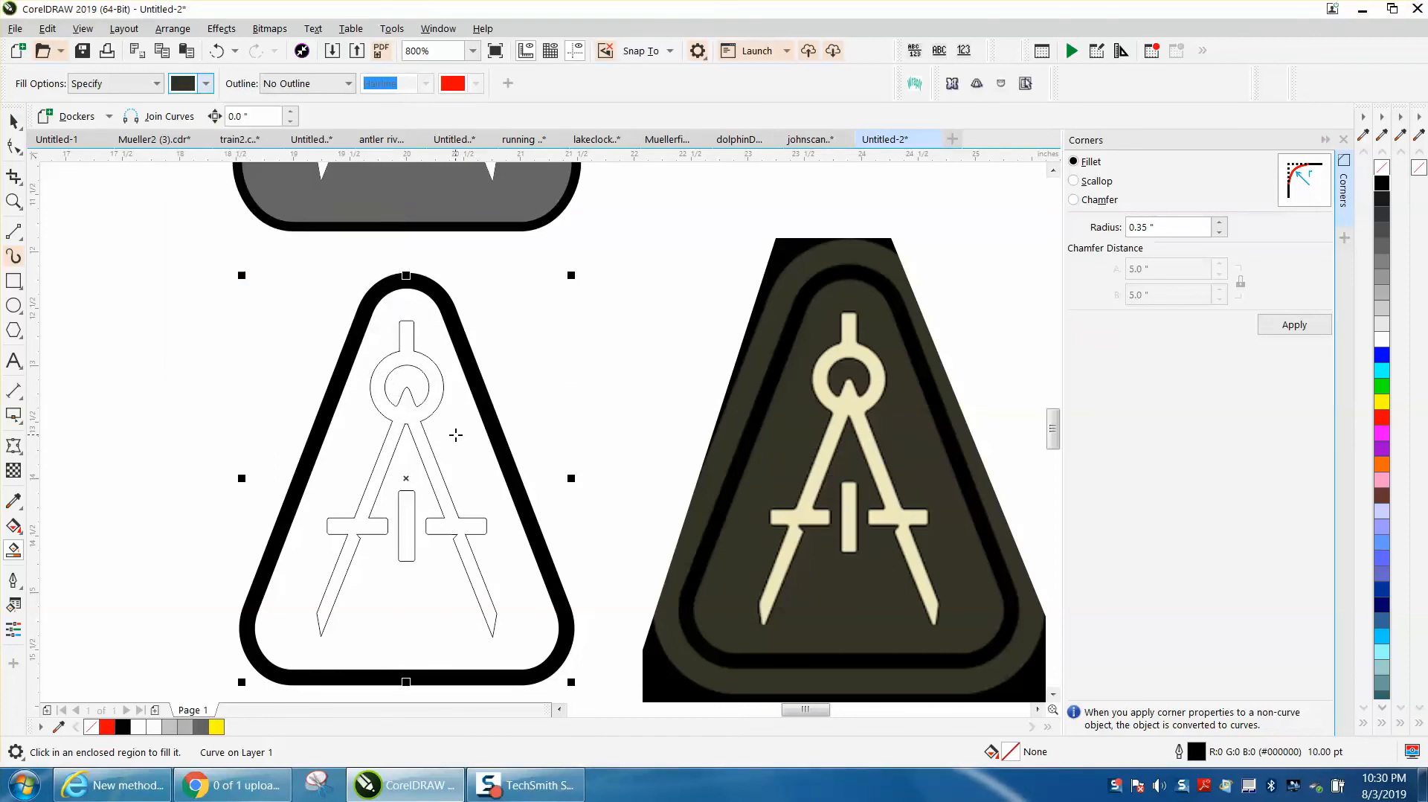
left_click(415, 388)
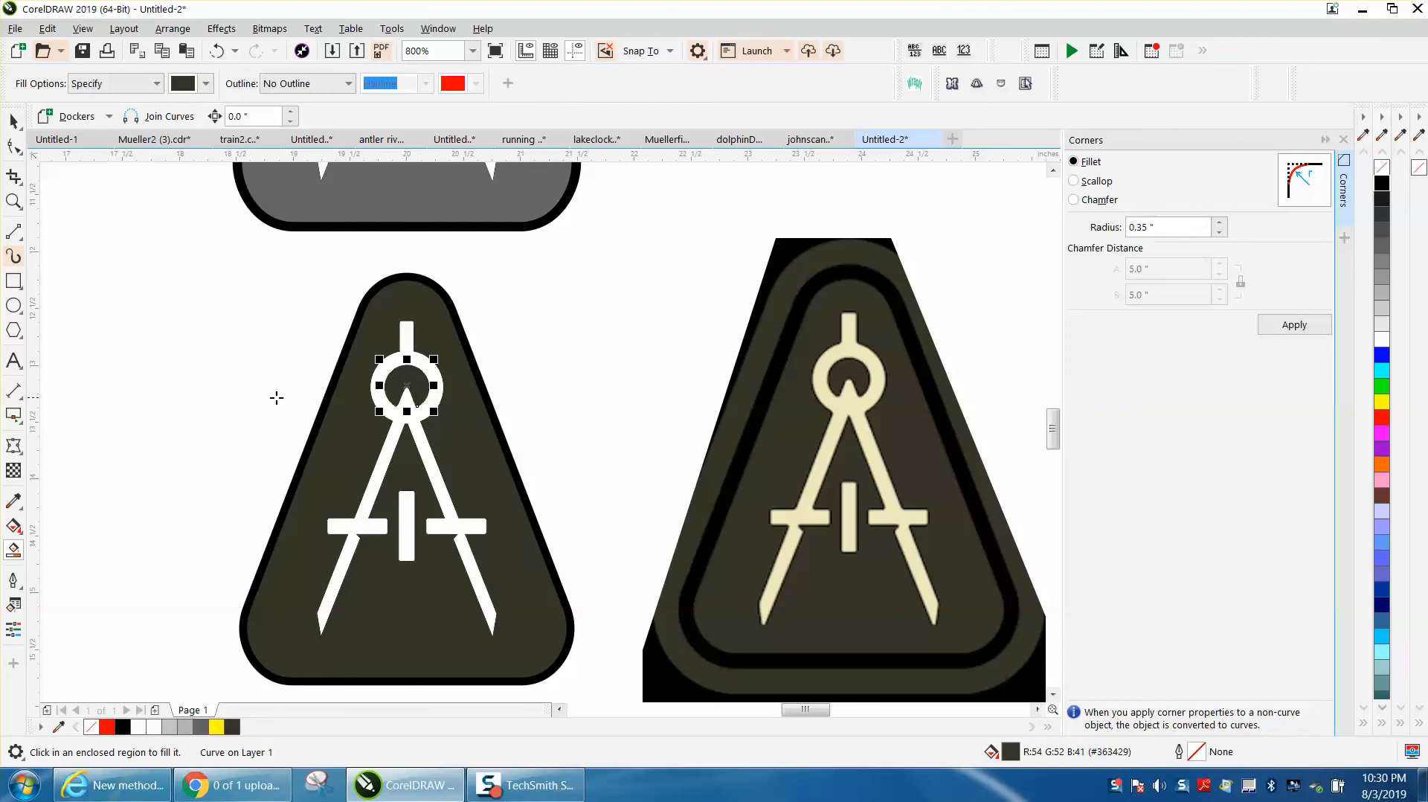
Step: Set the triangle's outline width to 24 pt and make the outline scale with the object
left_click(14, 122)
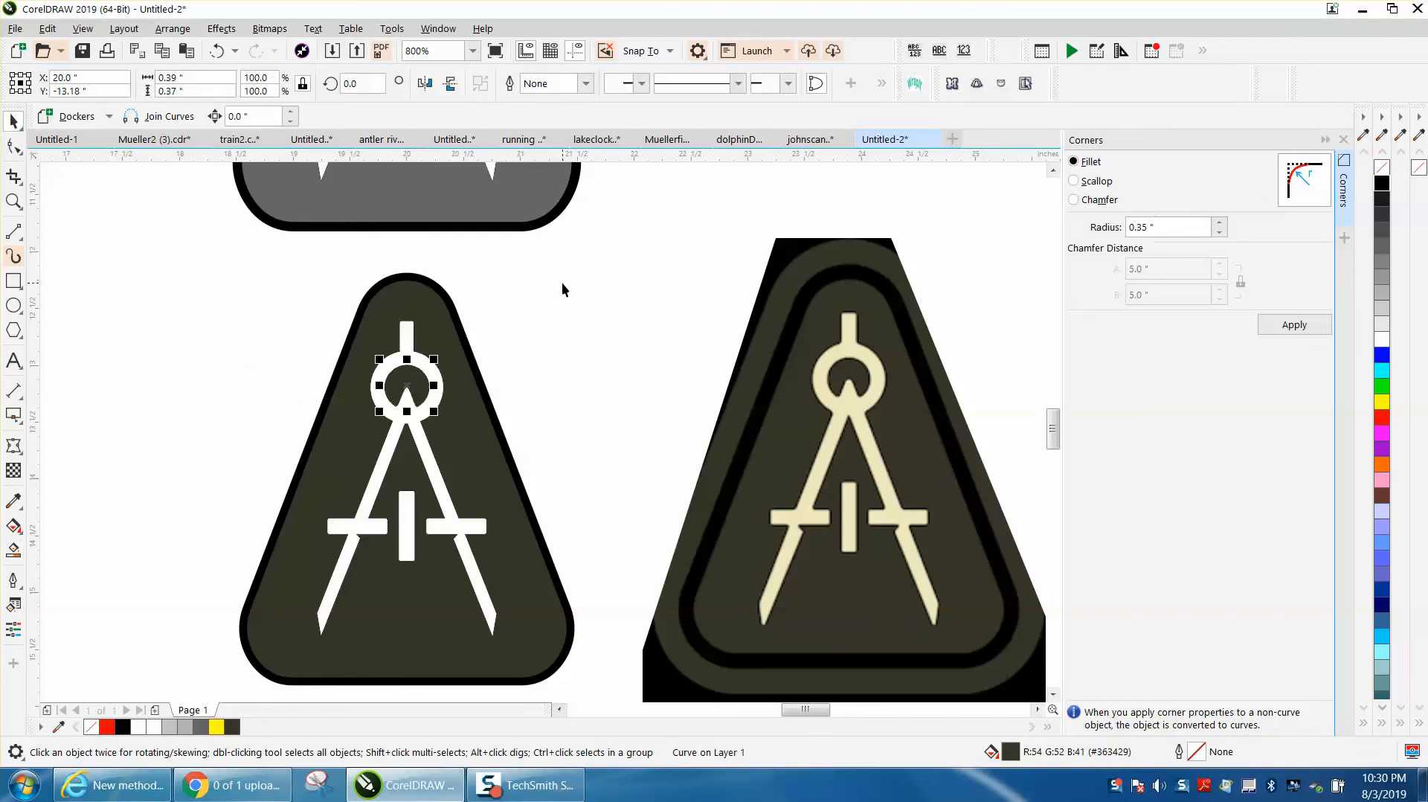
left_click(460, 335)
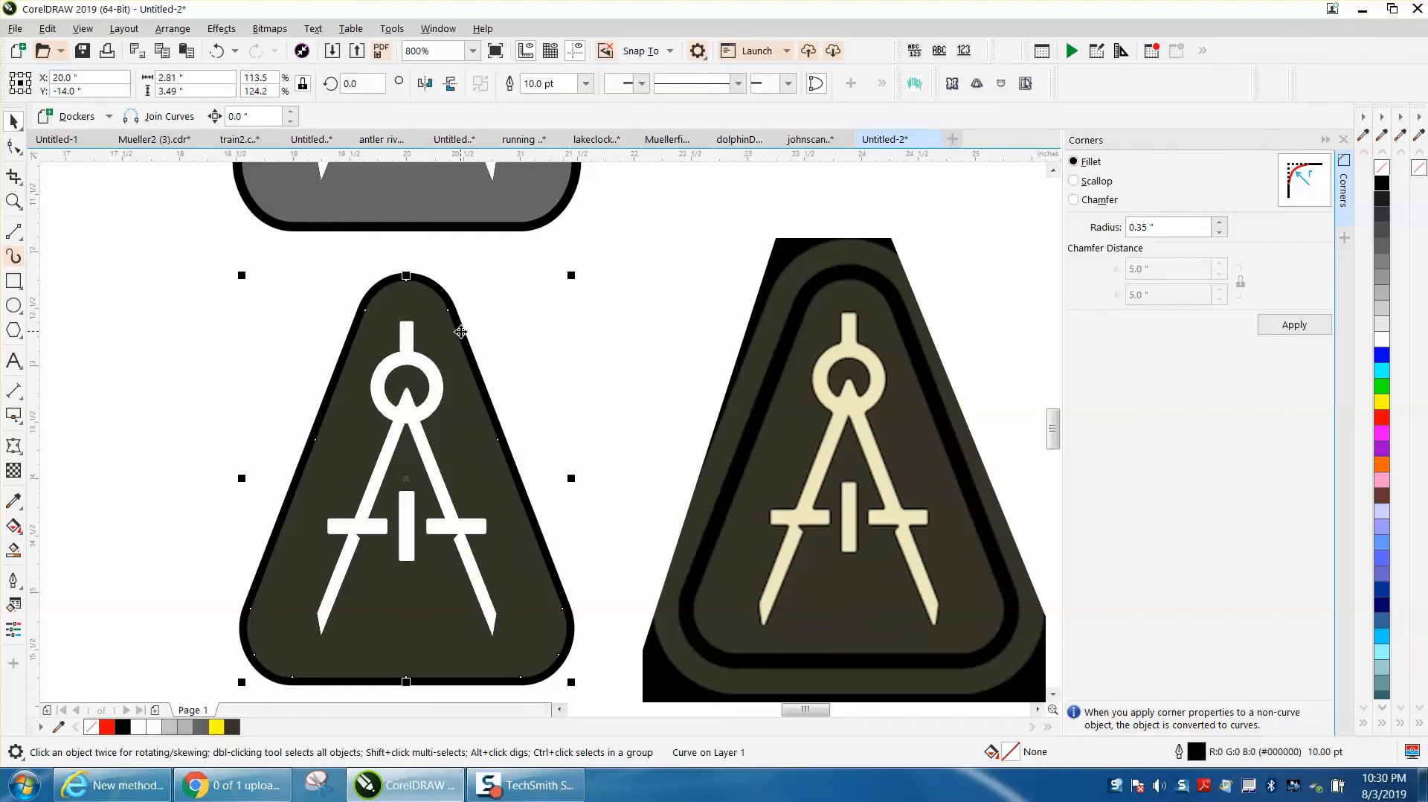
double_click(1197, 752)
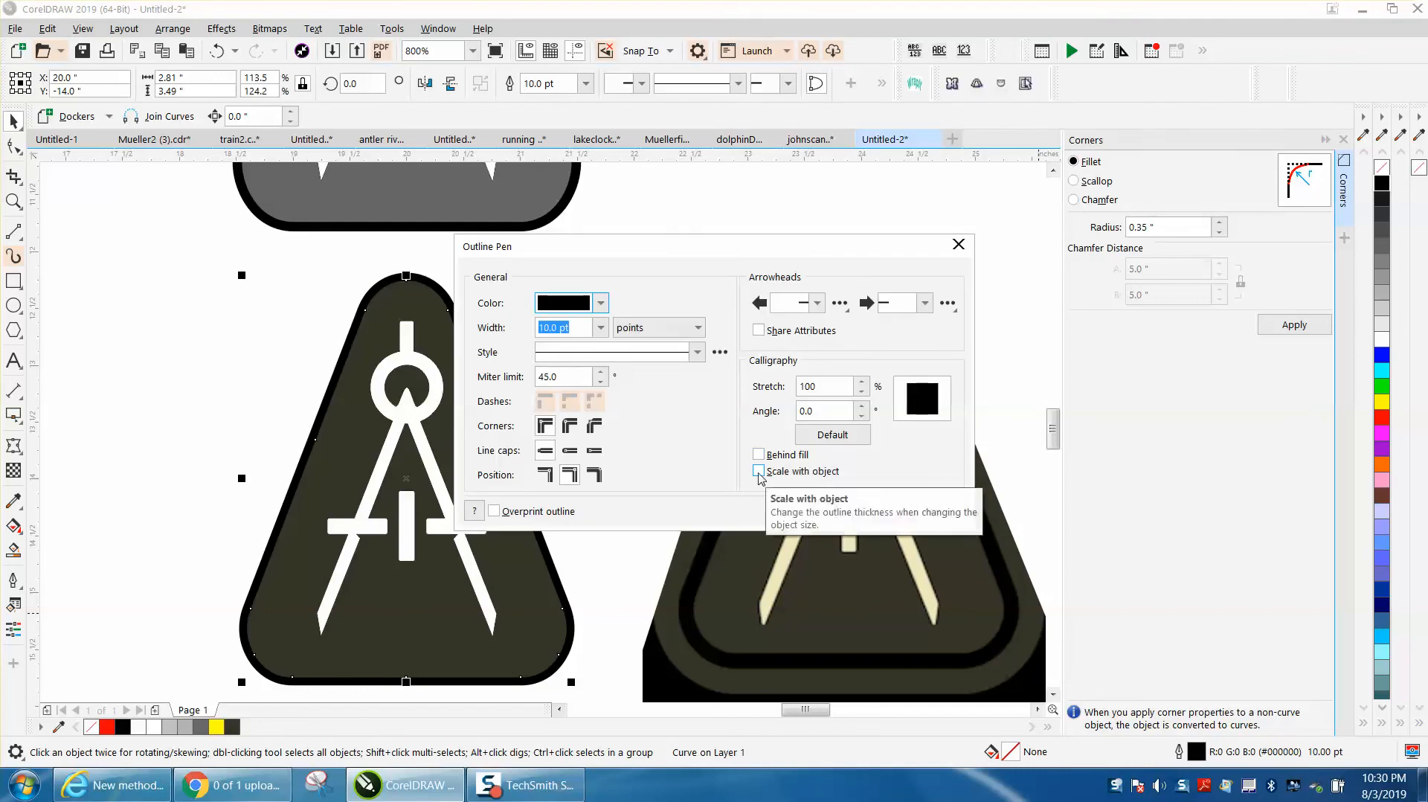
left_click(600, 327)
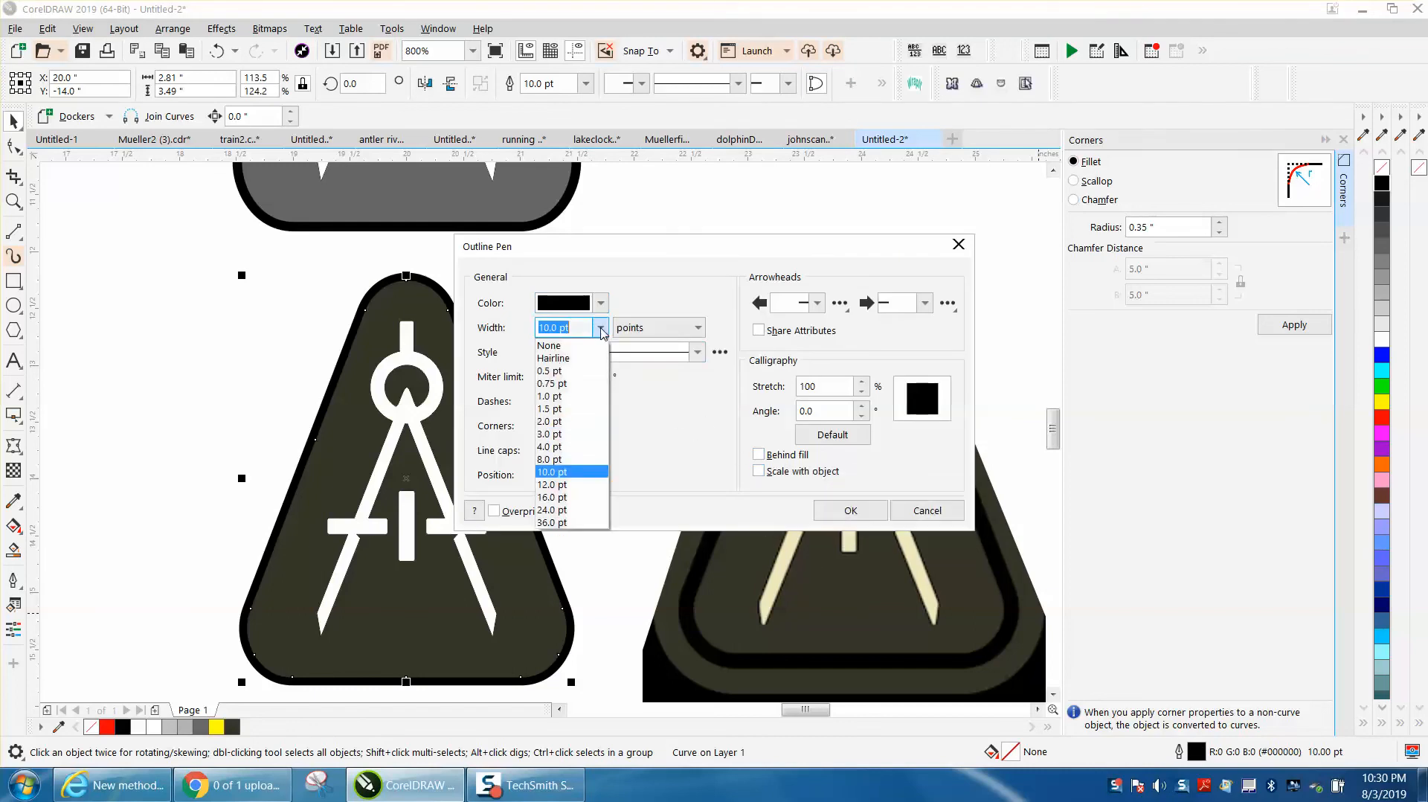
left_click(551, 498)
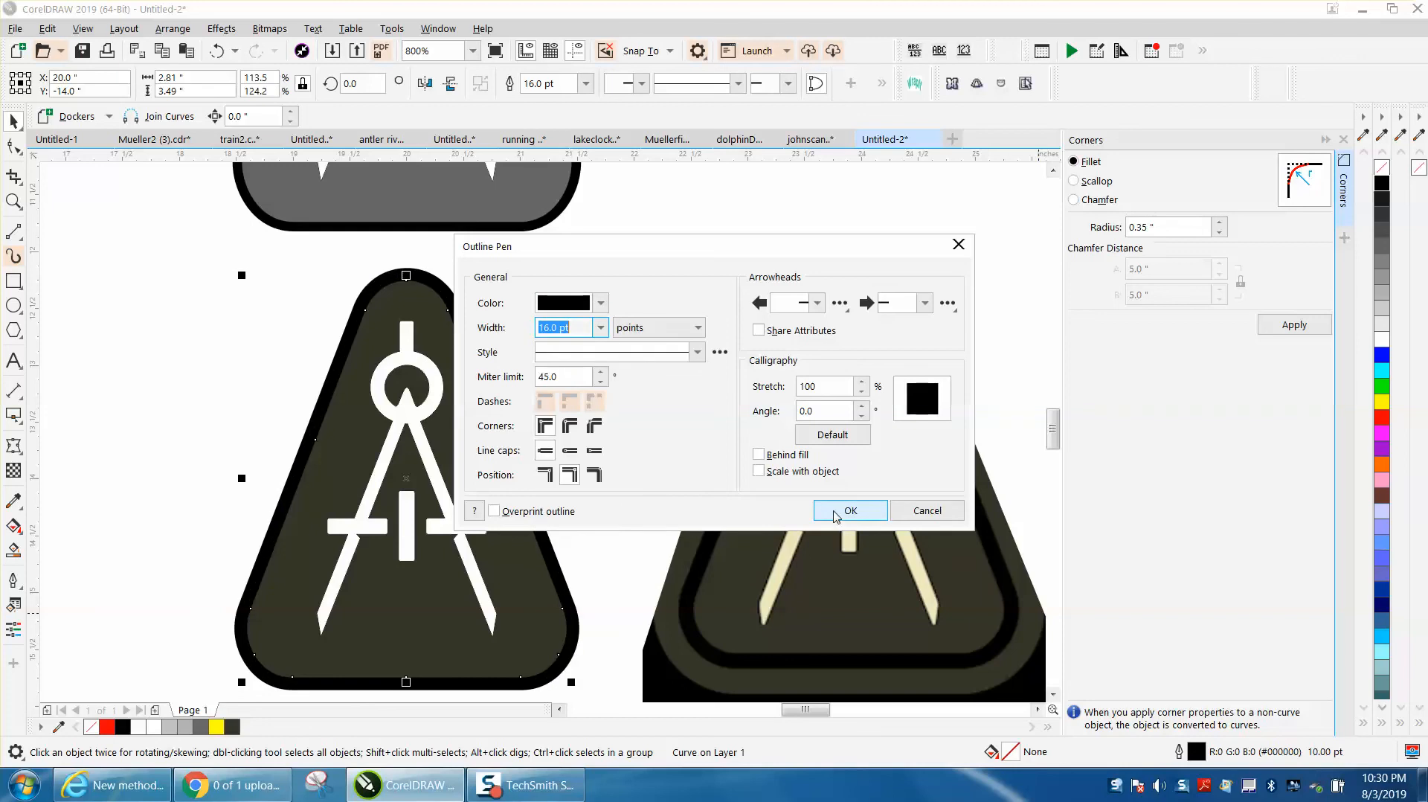
left_click(600, 327)
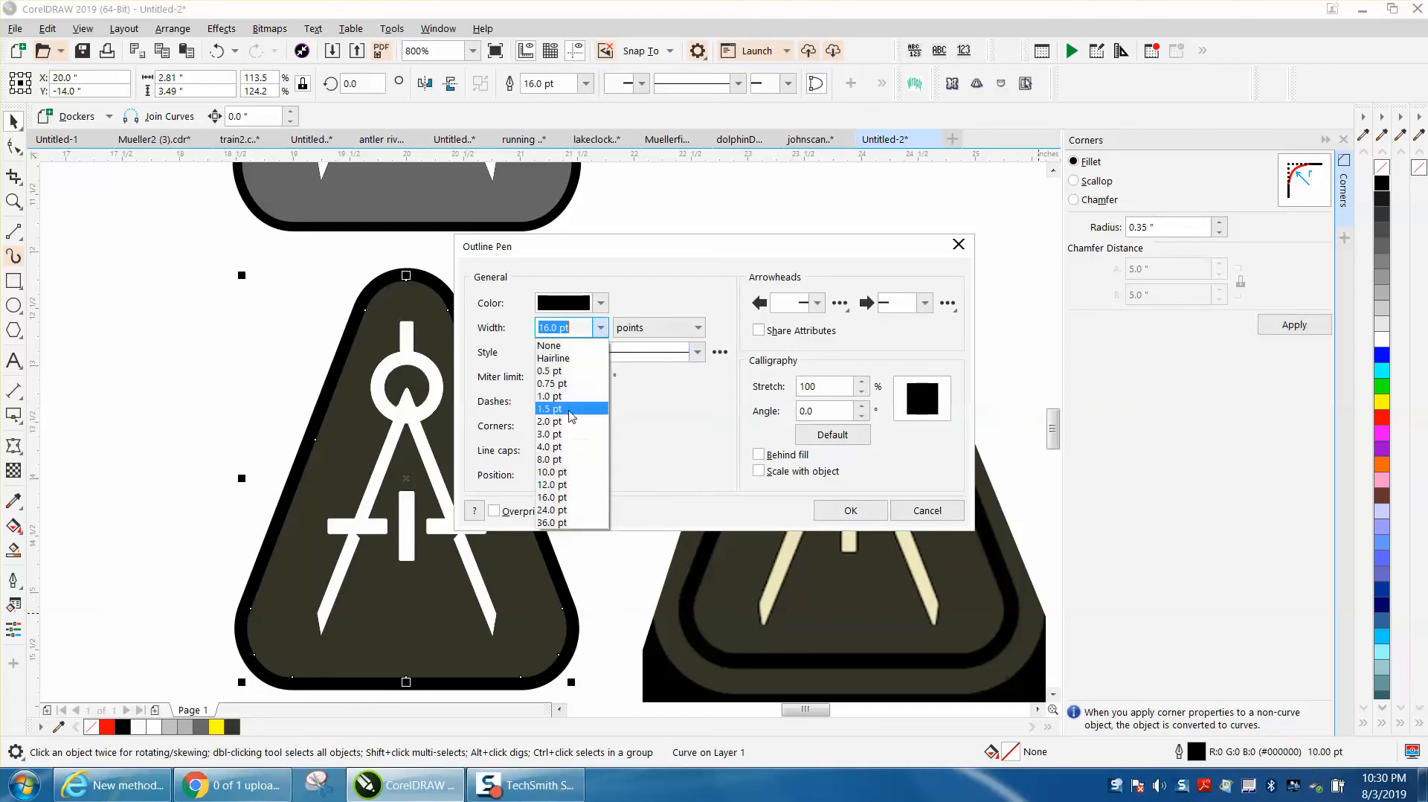
left_click(551, 510)
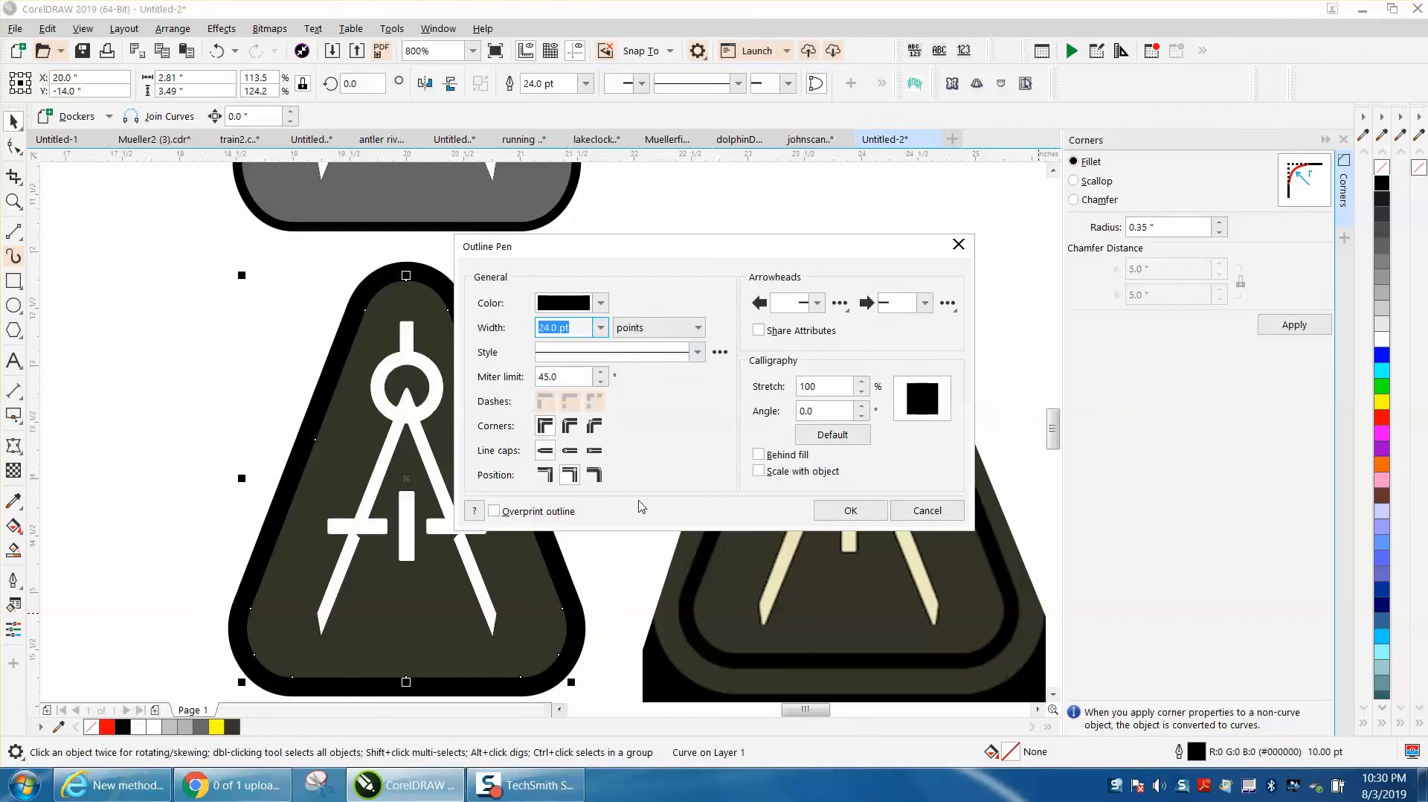
left_click(758, 470)
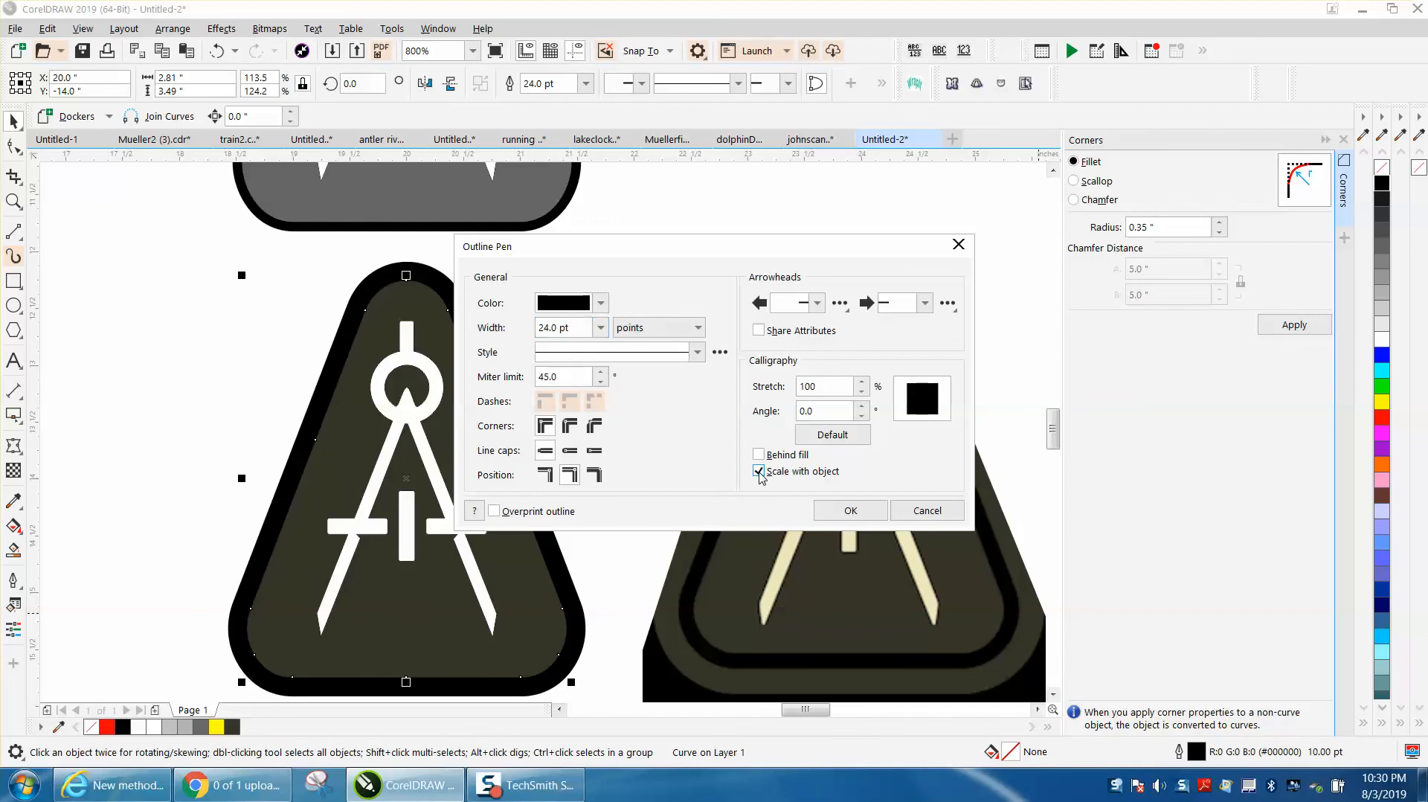
left_click(843, 512)
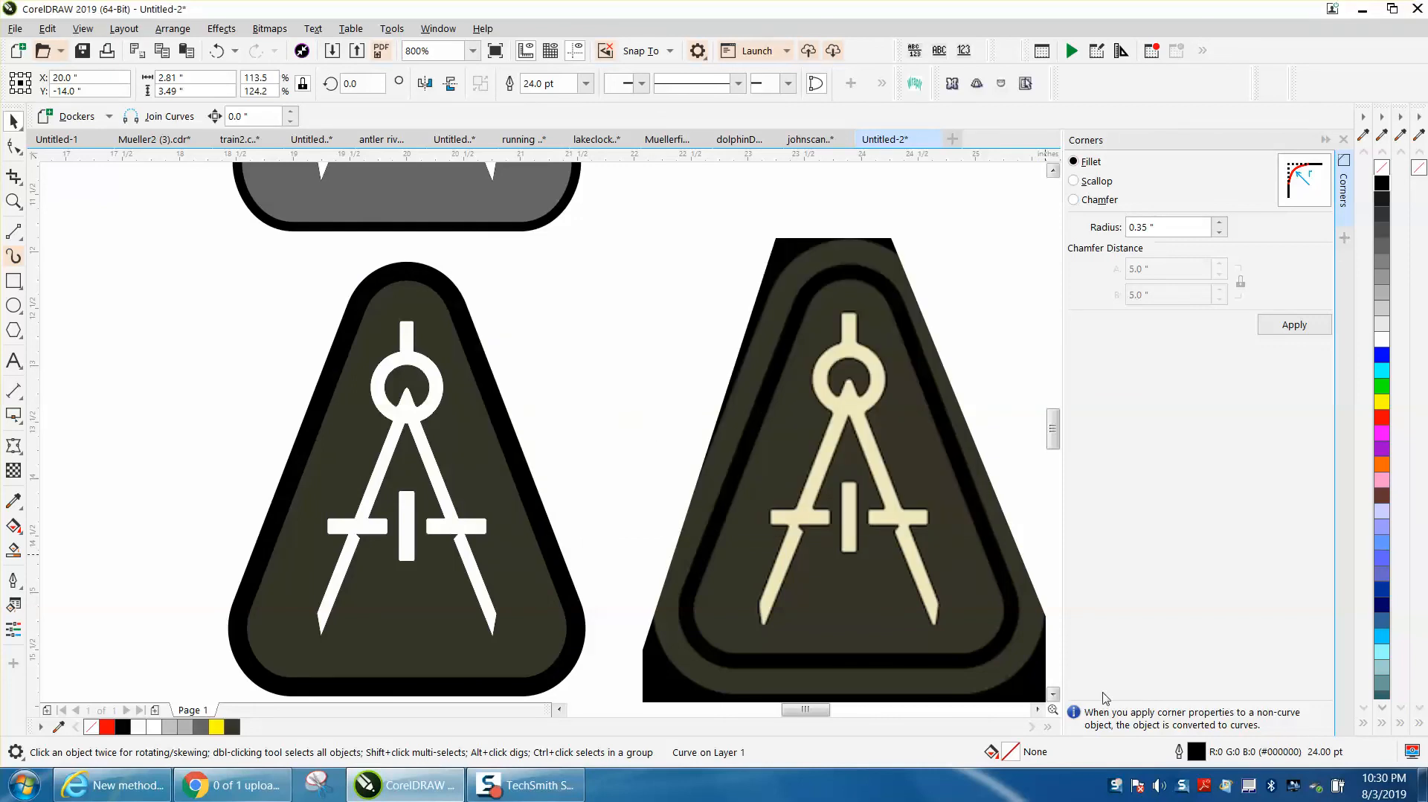
Step: Try an outline width of 16 pt on the triangle
double_click(1192, 752)
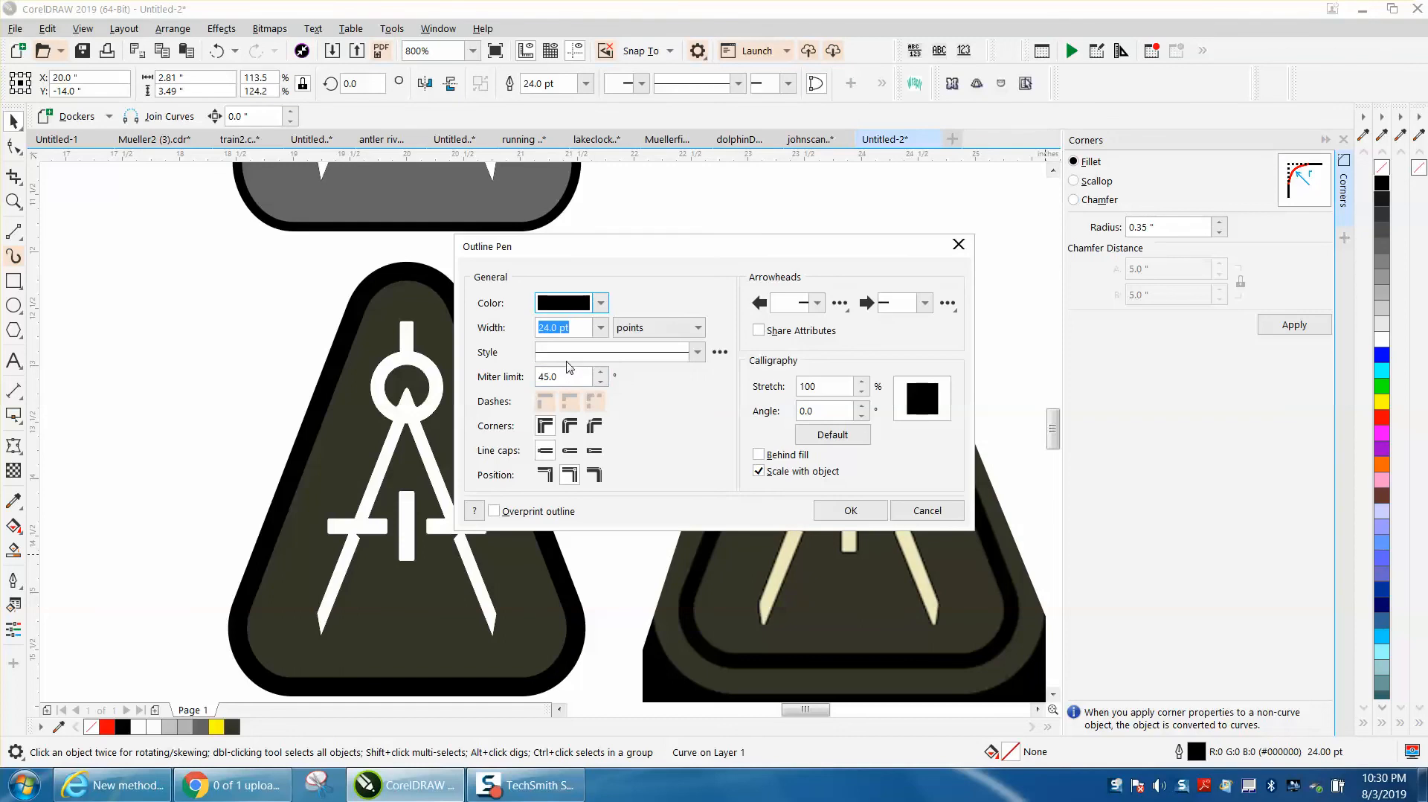
left_click(600, 327)
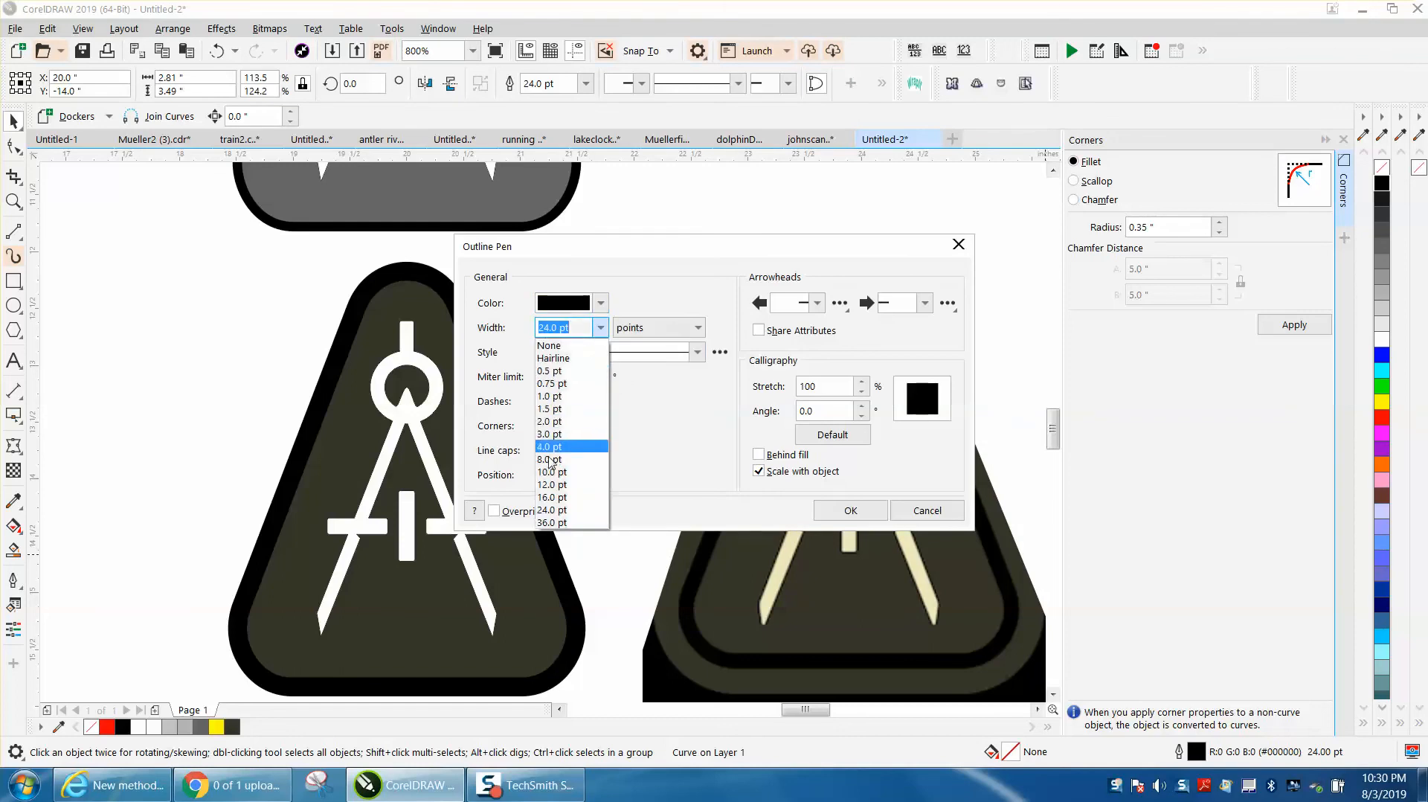
left_click(551, 497)
left_click(822, 508)
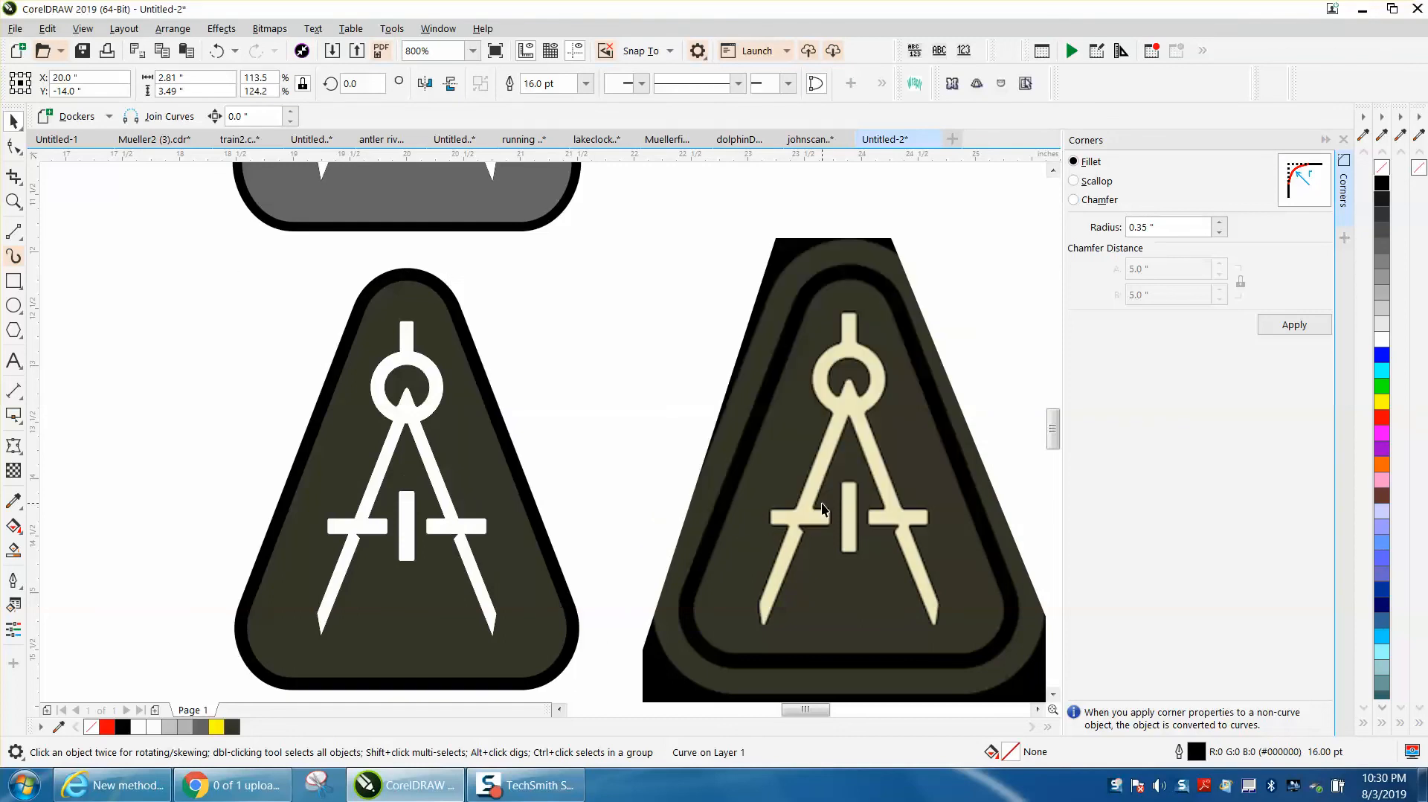
Step: Set the triangle's outline width to 20 pt and deselect it
double_click(1198, 752)
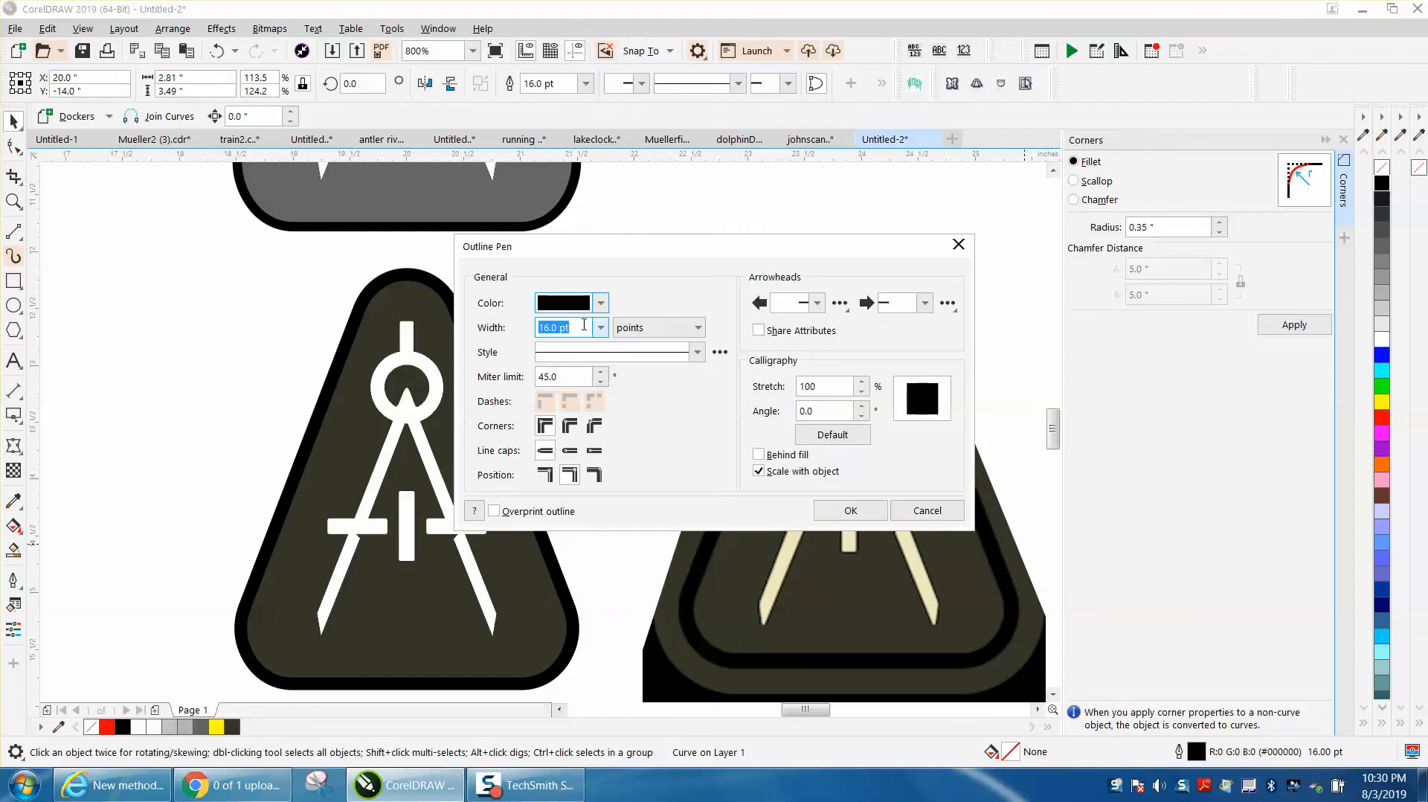
type("20")
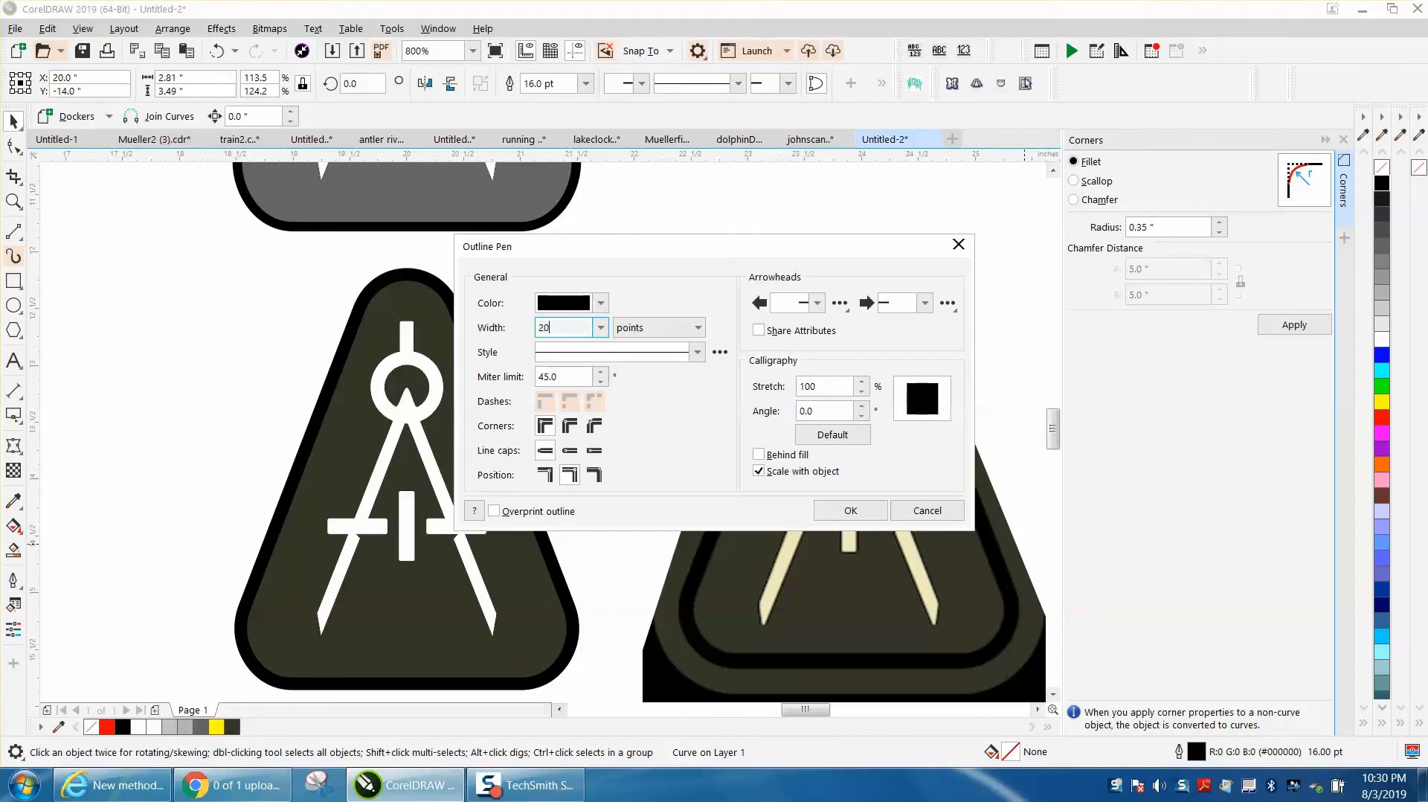
left_click(850, 510)
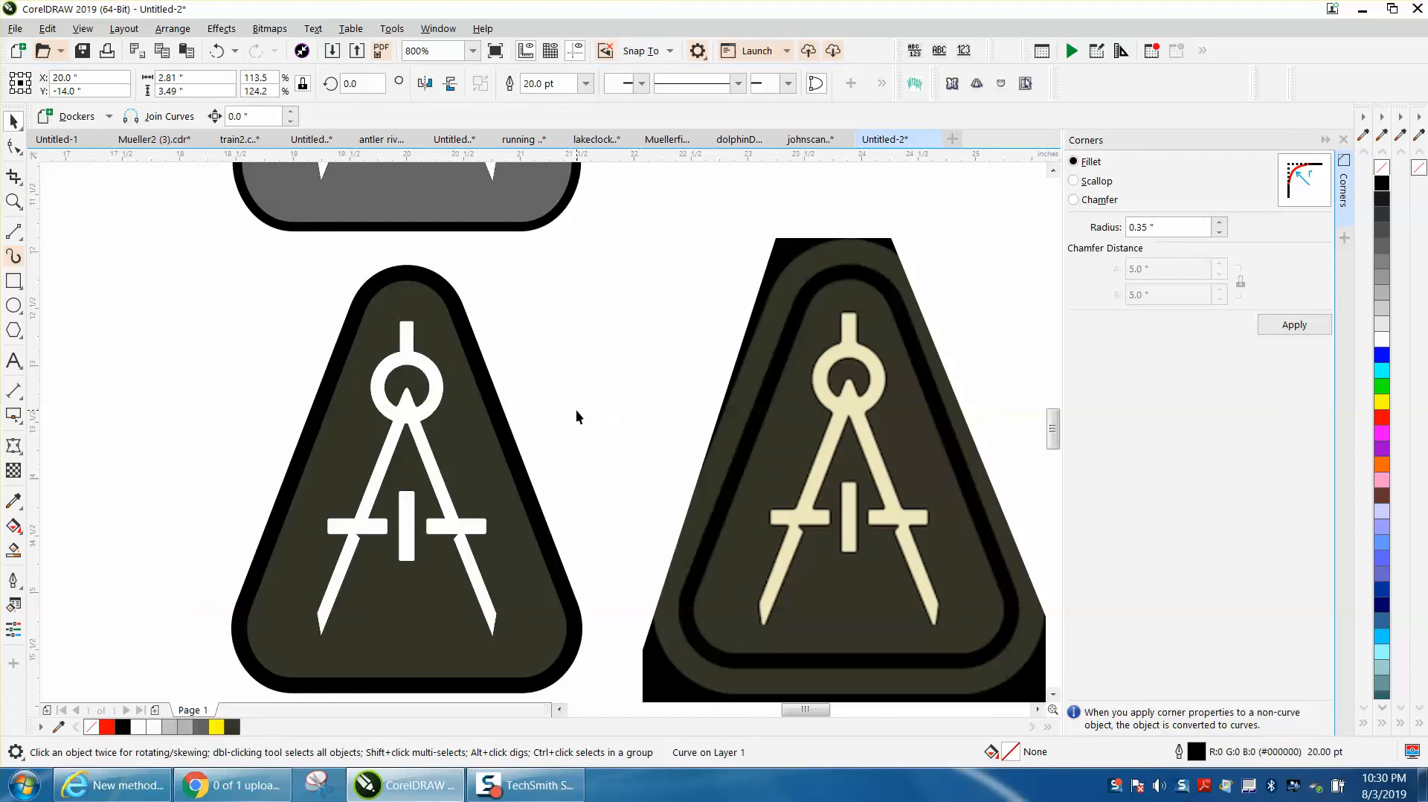
left_click(576, 409)
Step: Draw a rectangle about 5.46 by 4.29 inches over the vector badge, fill it yellow and send it behind the badge
scroll(551, 398, "down", 2)
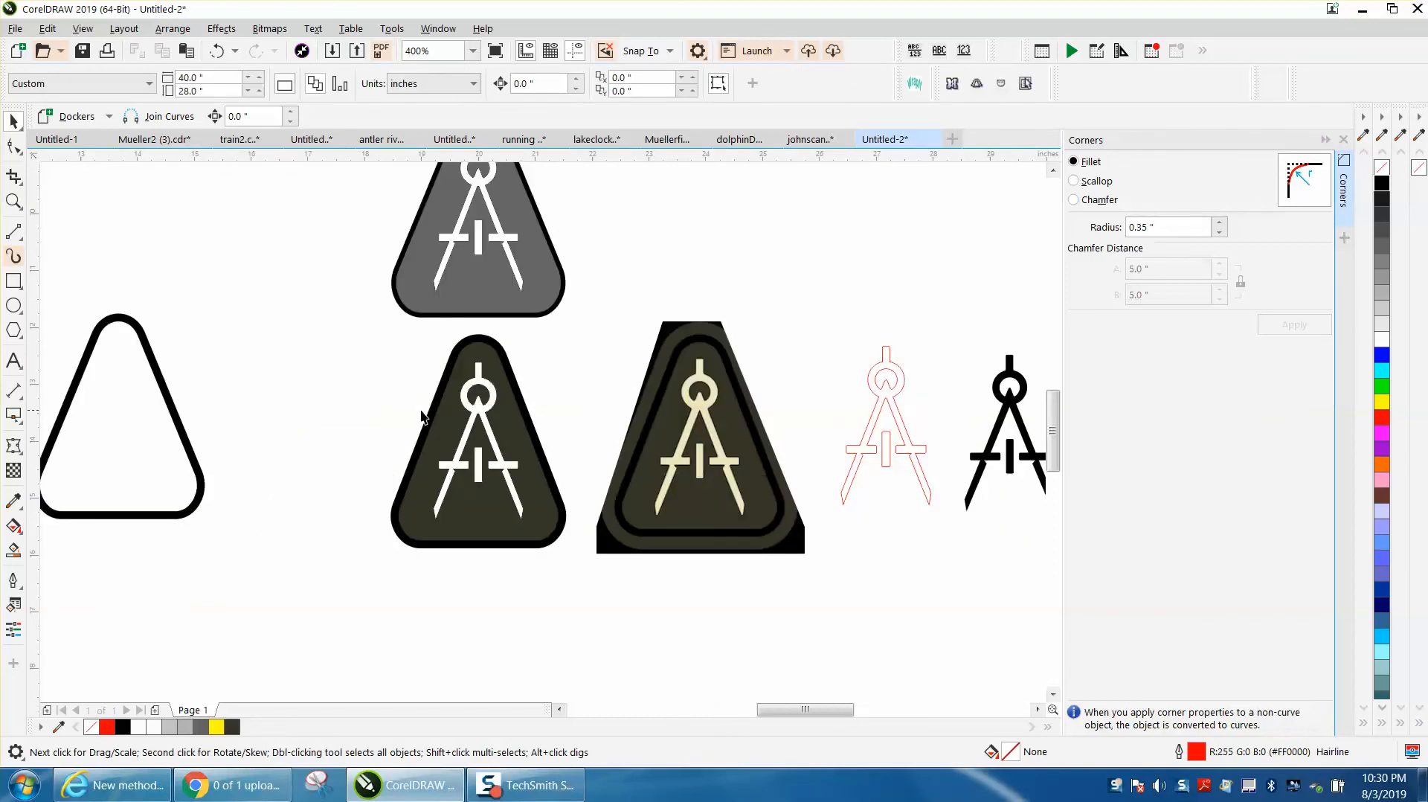
left_click(13, 280)
mouse_move(315, 314)
left_mouse_down()
mouse_move(519, 518)
mouse_move(626, 558)
left_mouse_up()
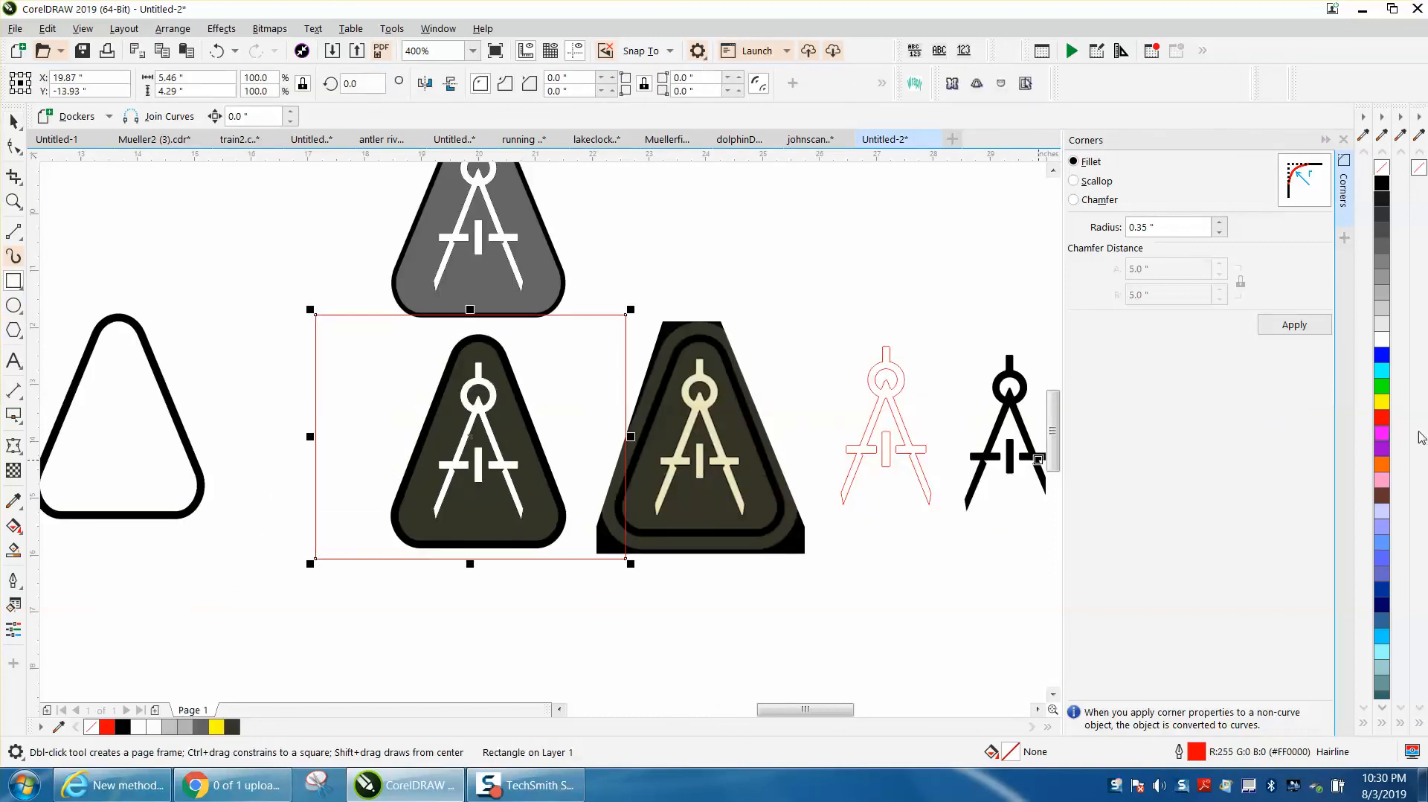
left_click(1383, 401)
key("a")
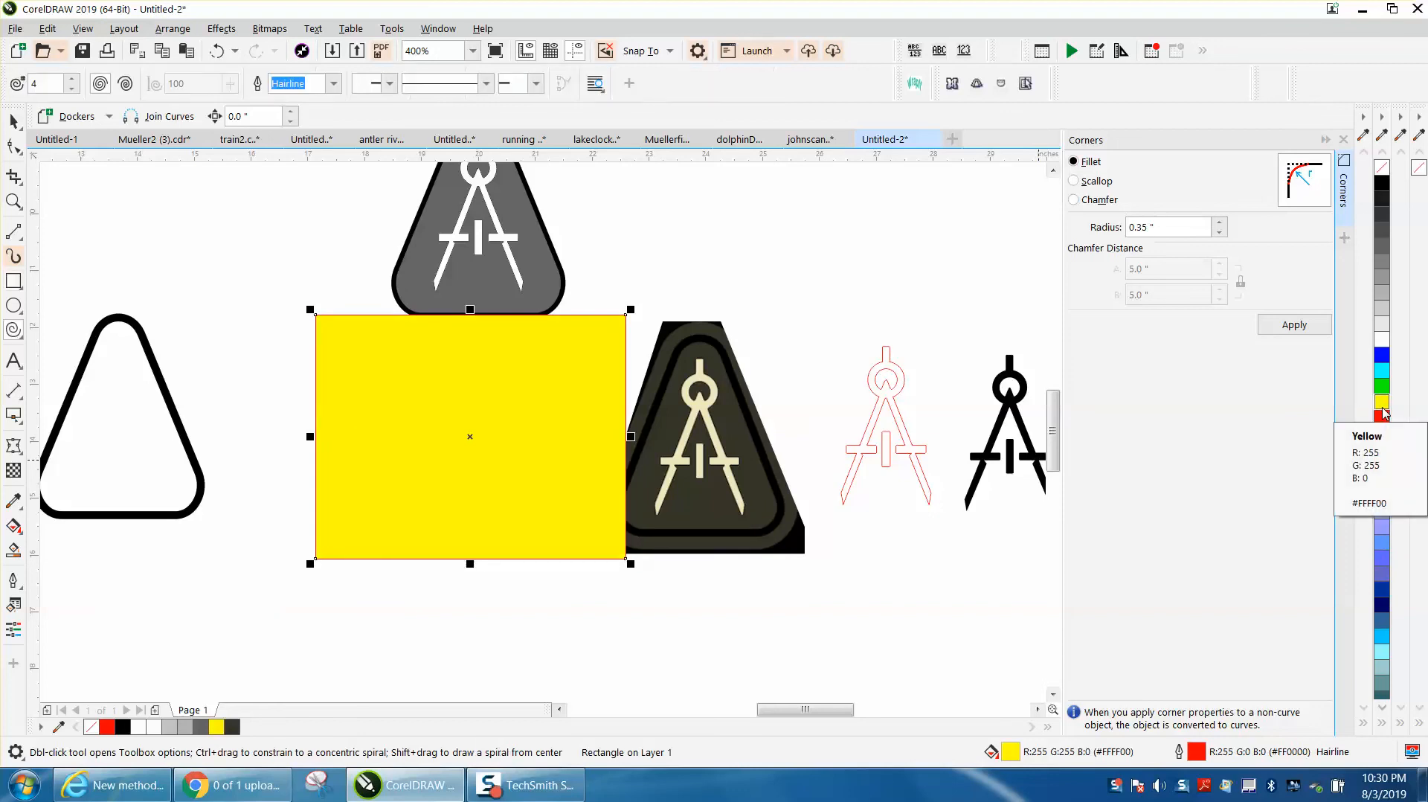
key("shift+Page_Down")
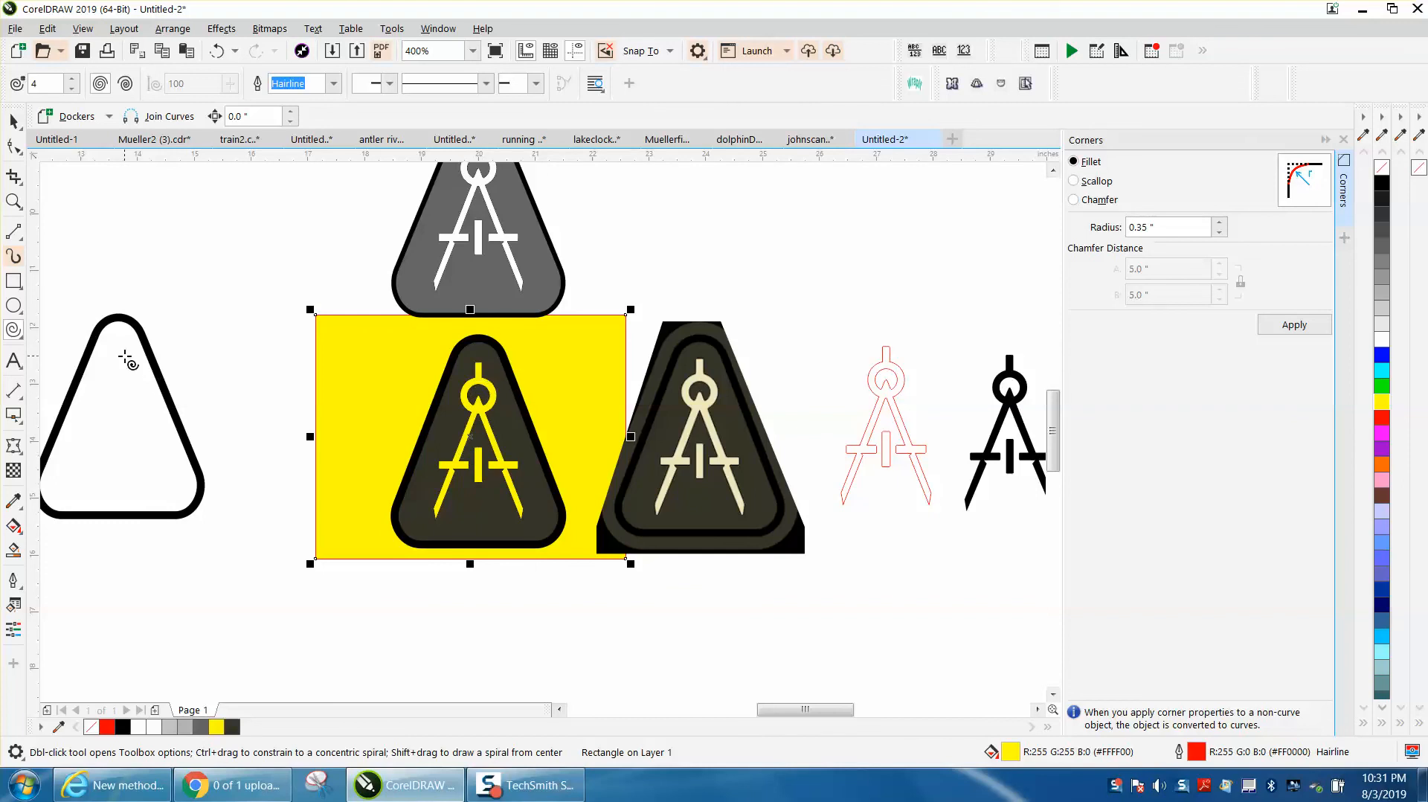
Step: Examine the vector badge on its yellow background up close against the original badge image and the compass copies
scroll(127, 360, "up", 2)
key("z")
left_click_drag(788, 318, 889, 367)
scroll(590, 376, "down", 3)
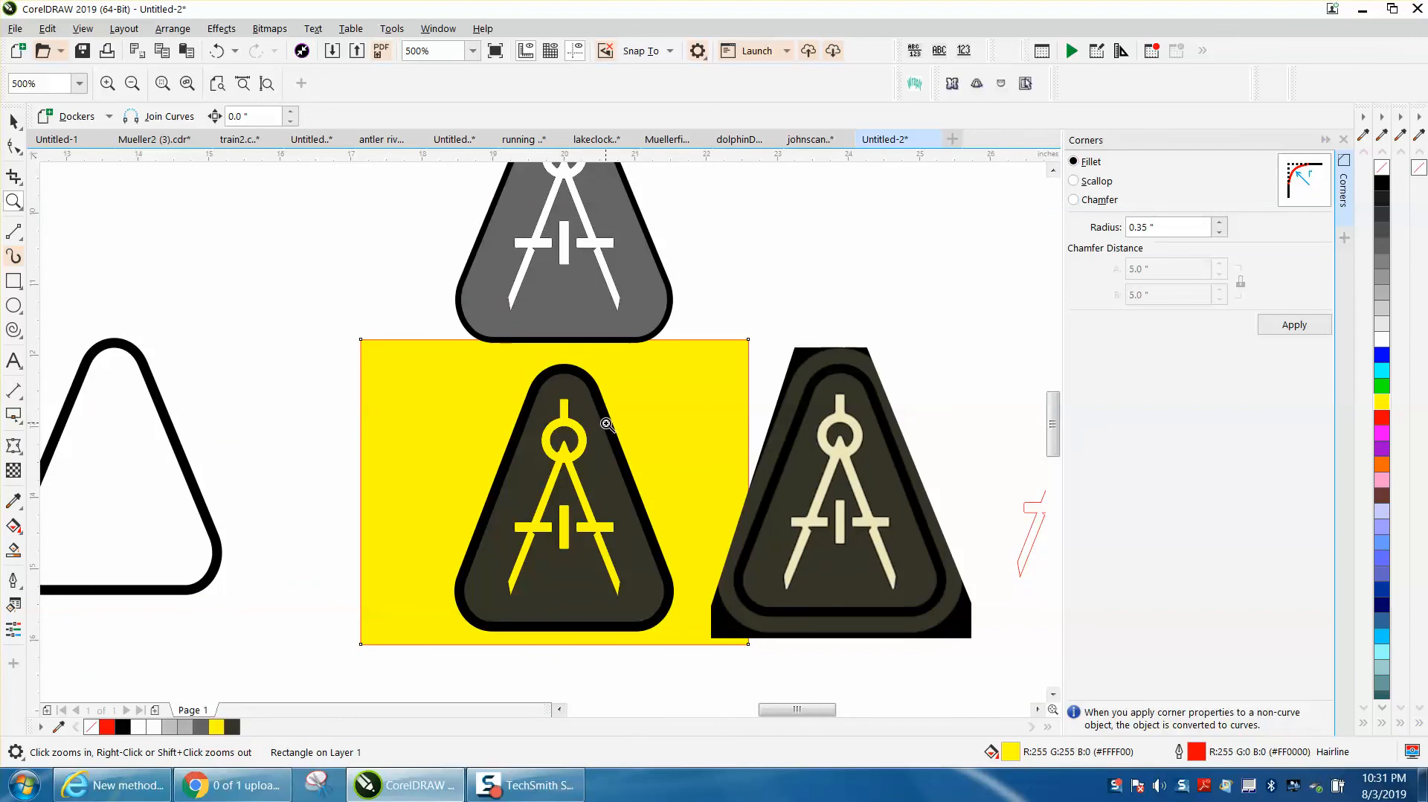
right_click(606, 423)
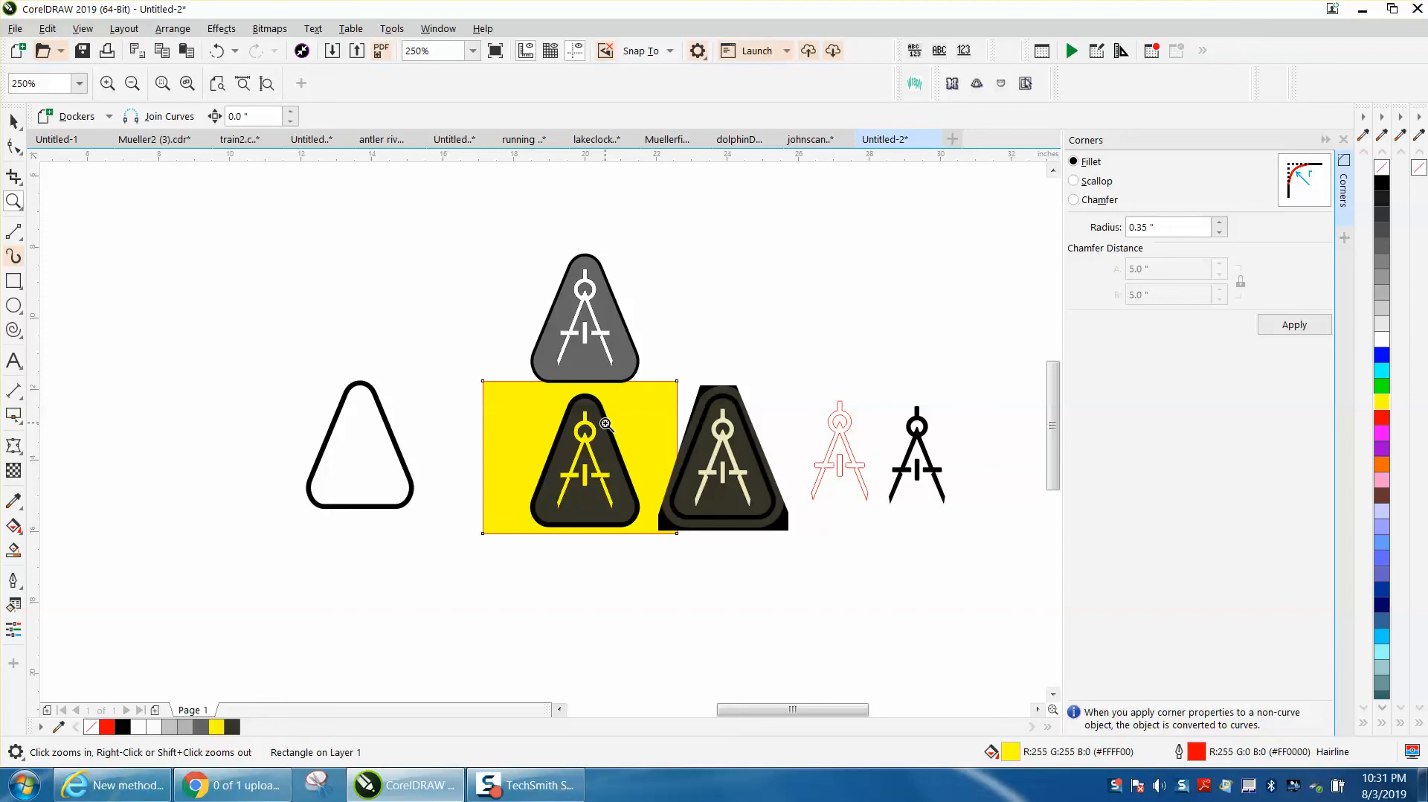
left_click_drag(546, 387, 959, 535)
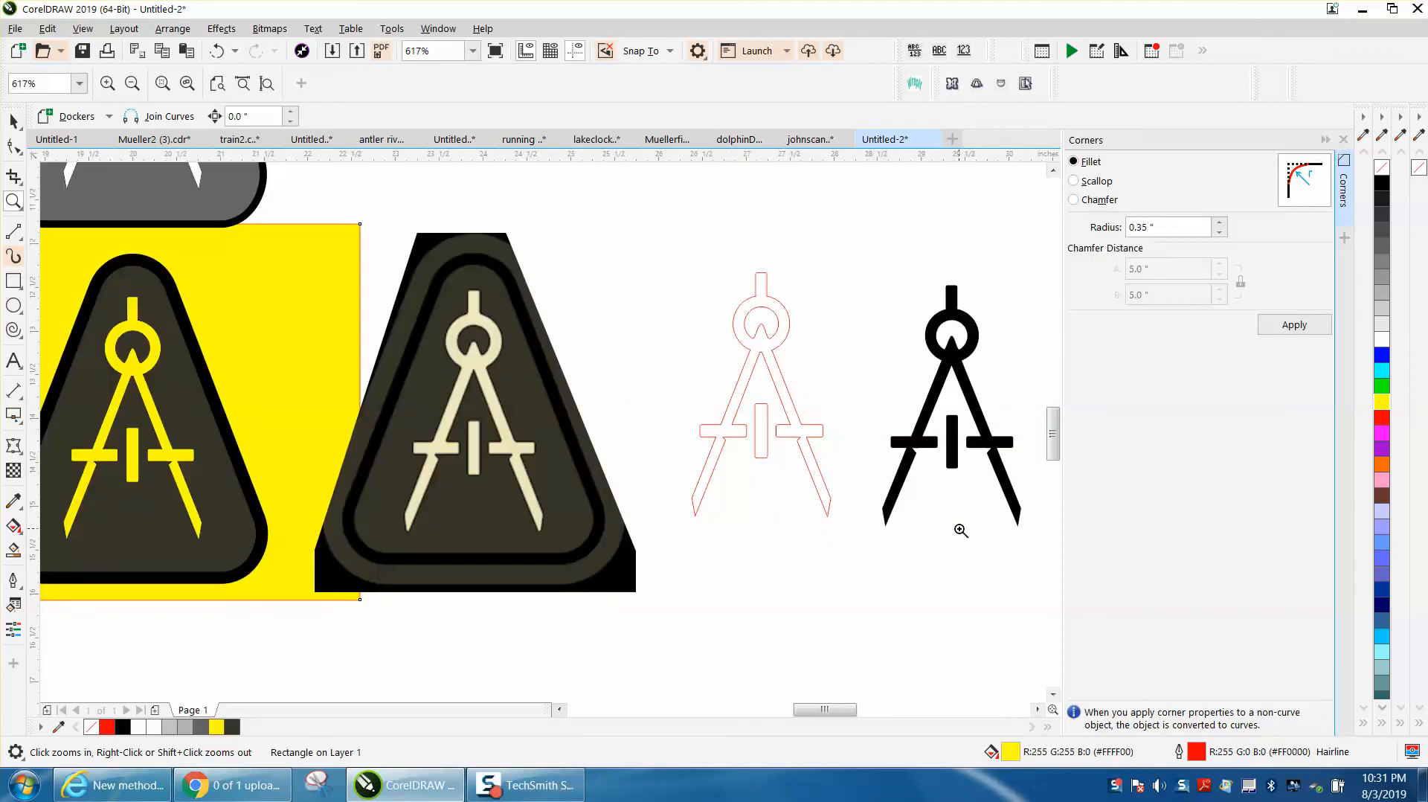